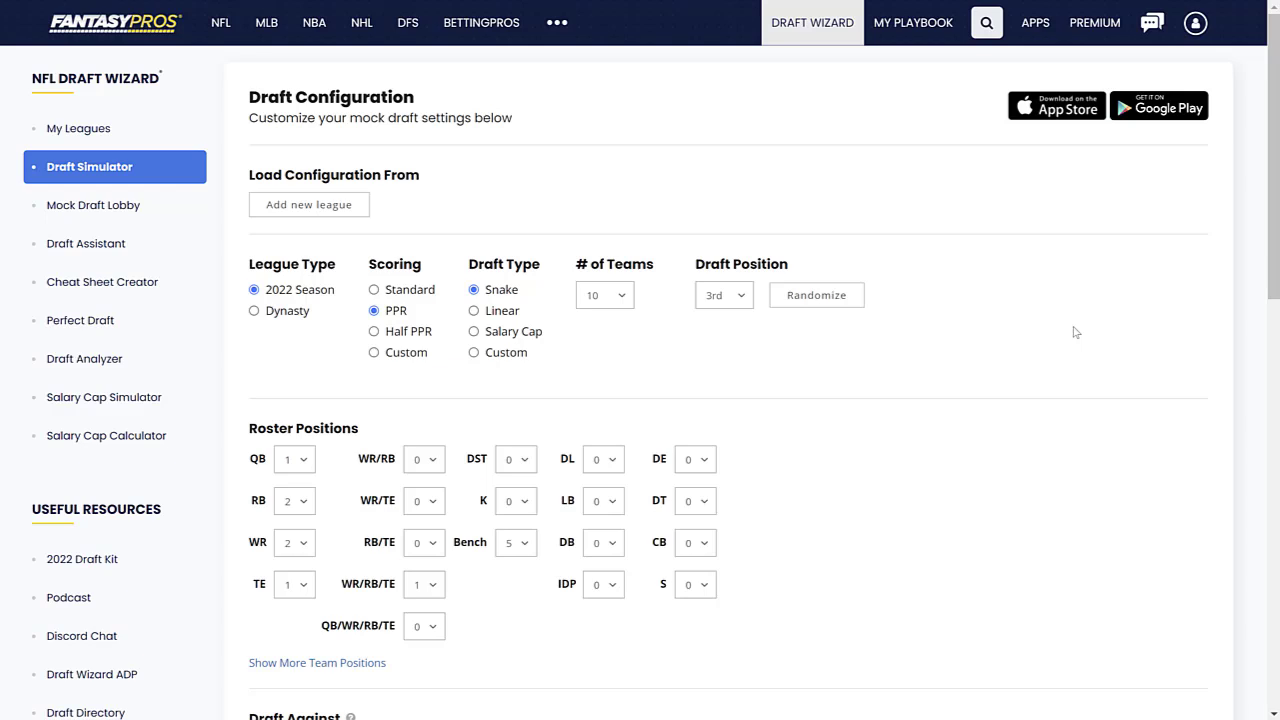
# Start the 10-team PPR snake mock draft with the current configuration and draft Austin Ekeler with pick 1.03
pyautogui.moveTo(1270, 259); pyautogui.dragTo(1270, 499)
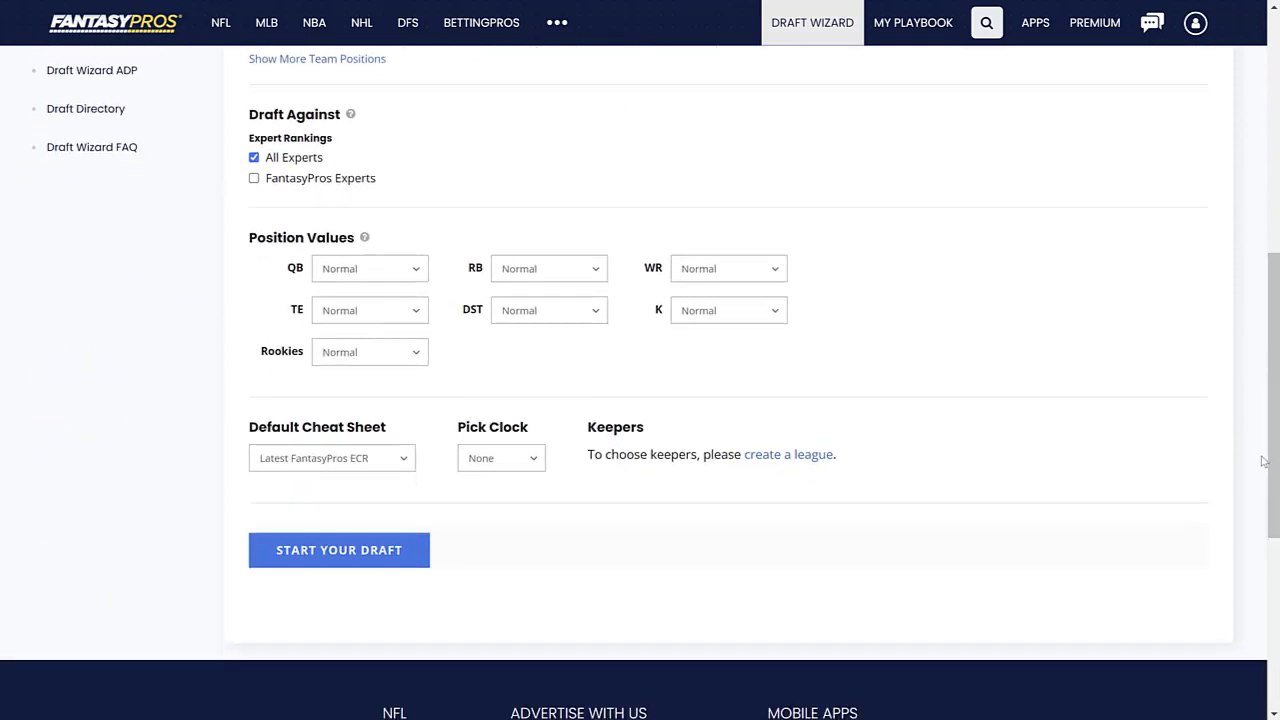
pyautogui.click(413, 566)
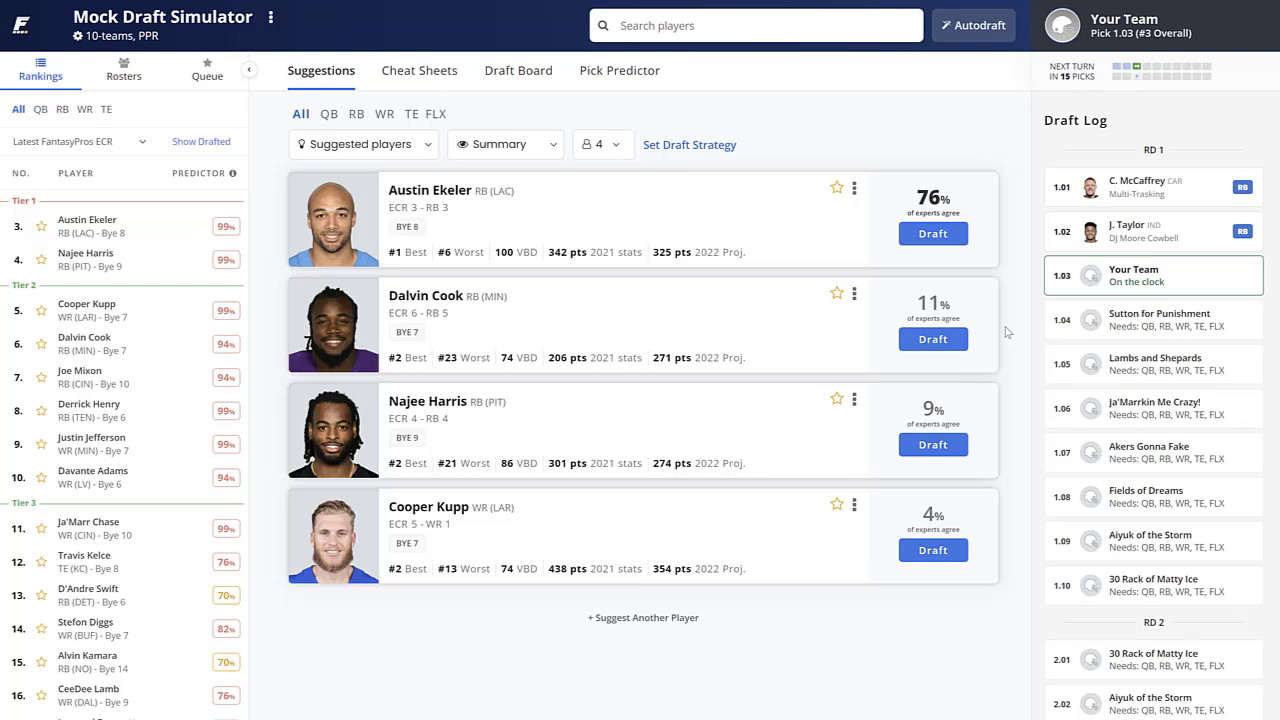
pyautogui.click(931, 235)
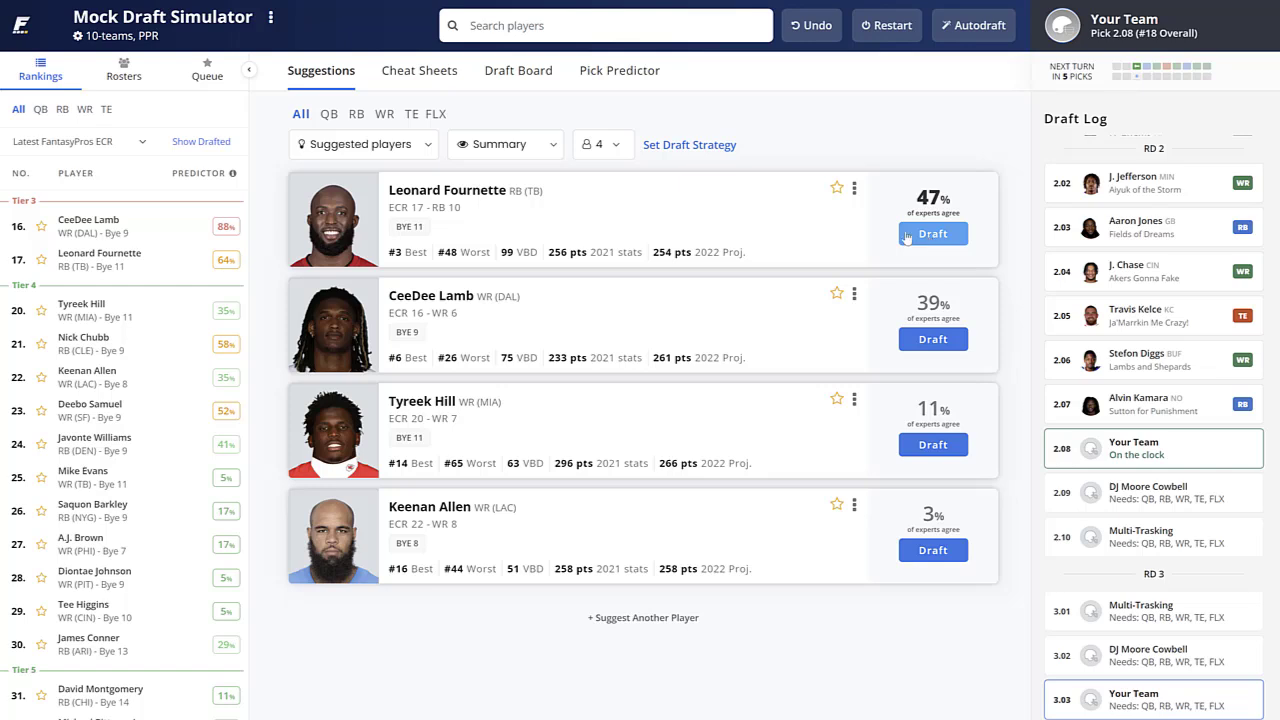
# Review the draft board, hide drafted players in the cheat sheets, and draft CeeDee Lamb with pick 2.08
pyautogui.click(538, 75)
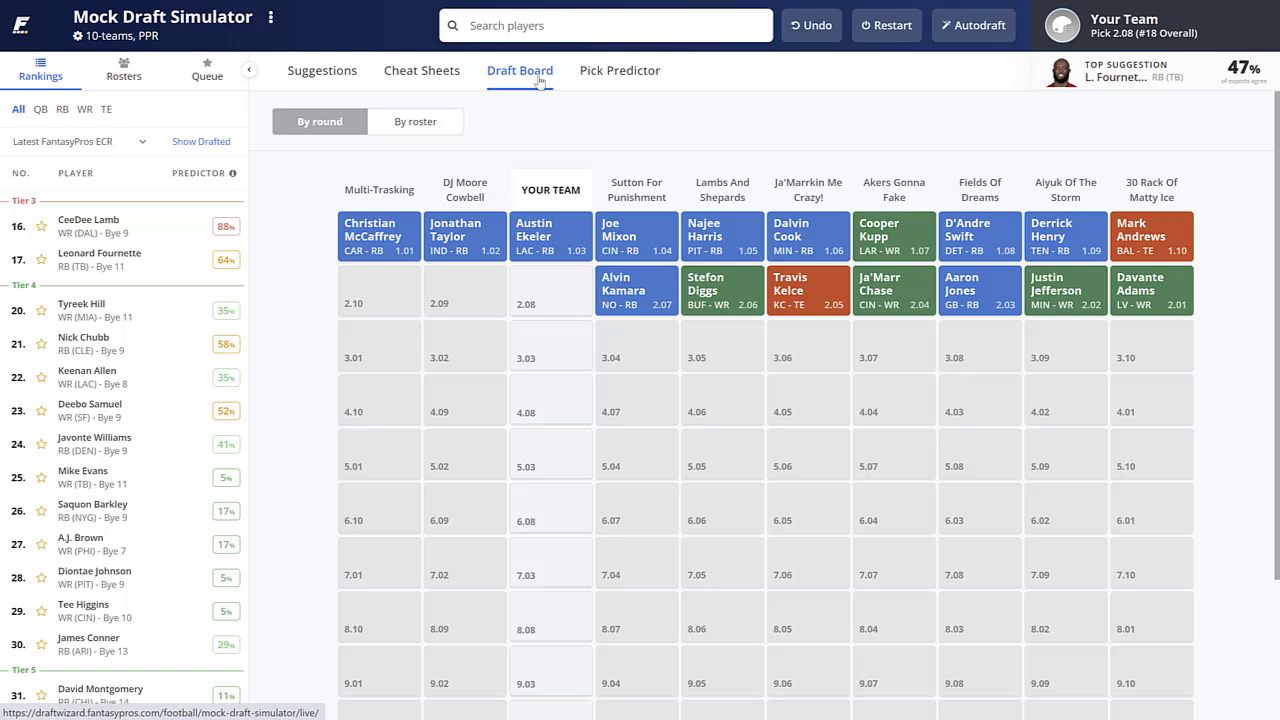
pyautogui.click(410, 82)
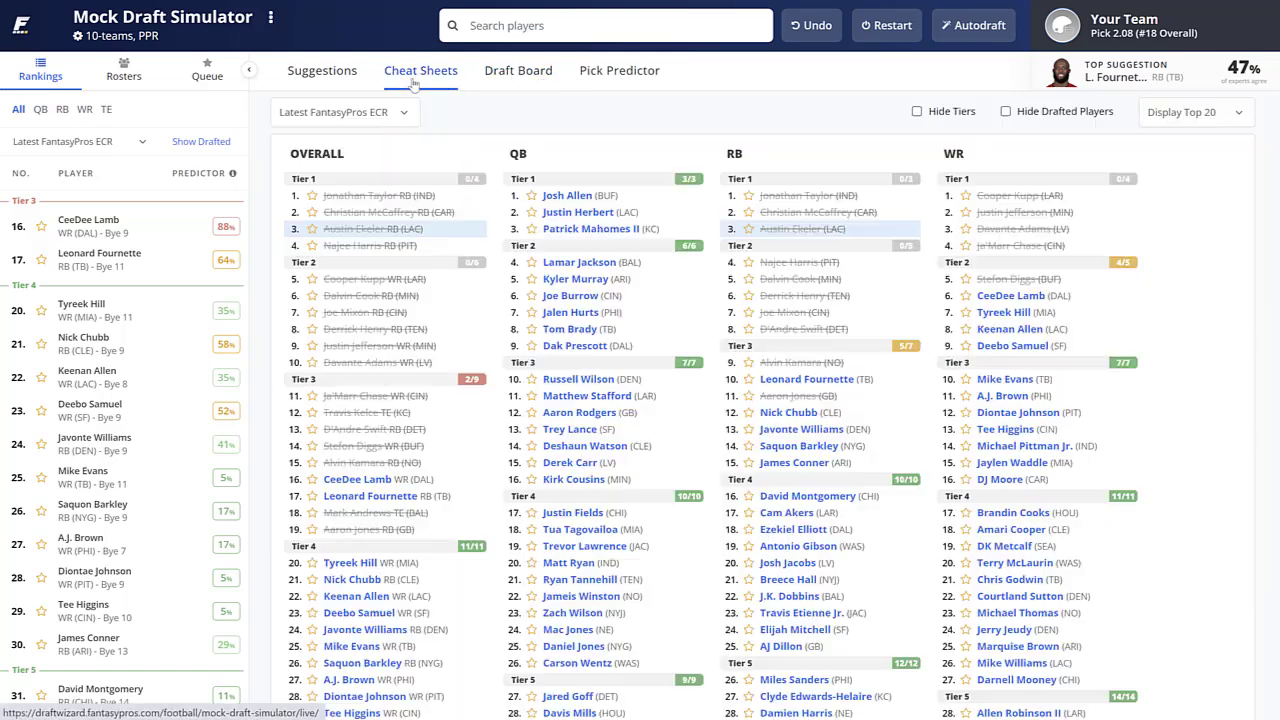
pyautogui.click(1005, 113)
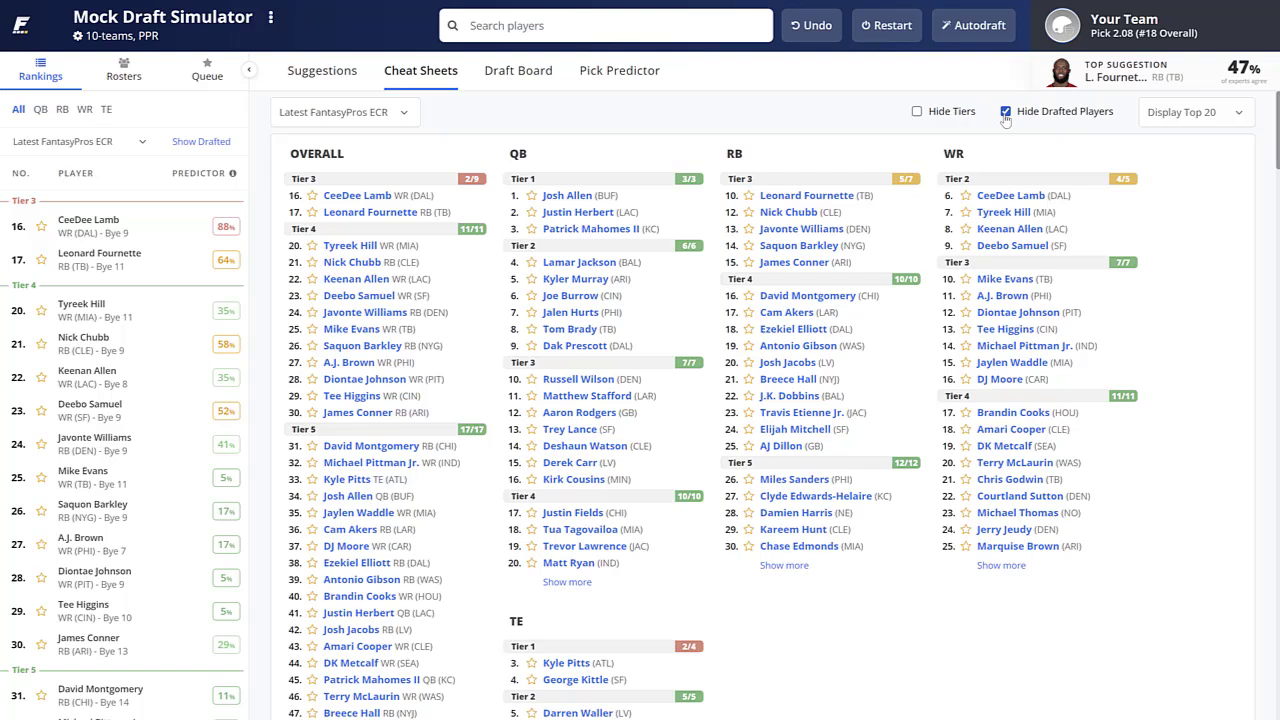
pyautogui.click(324, 72)
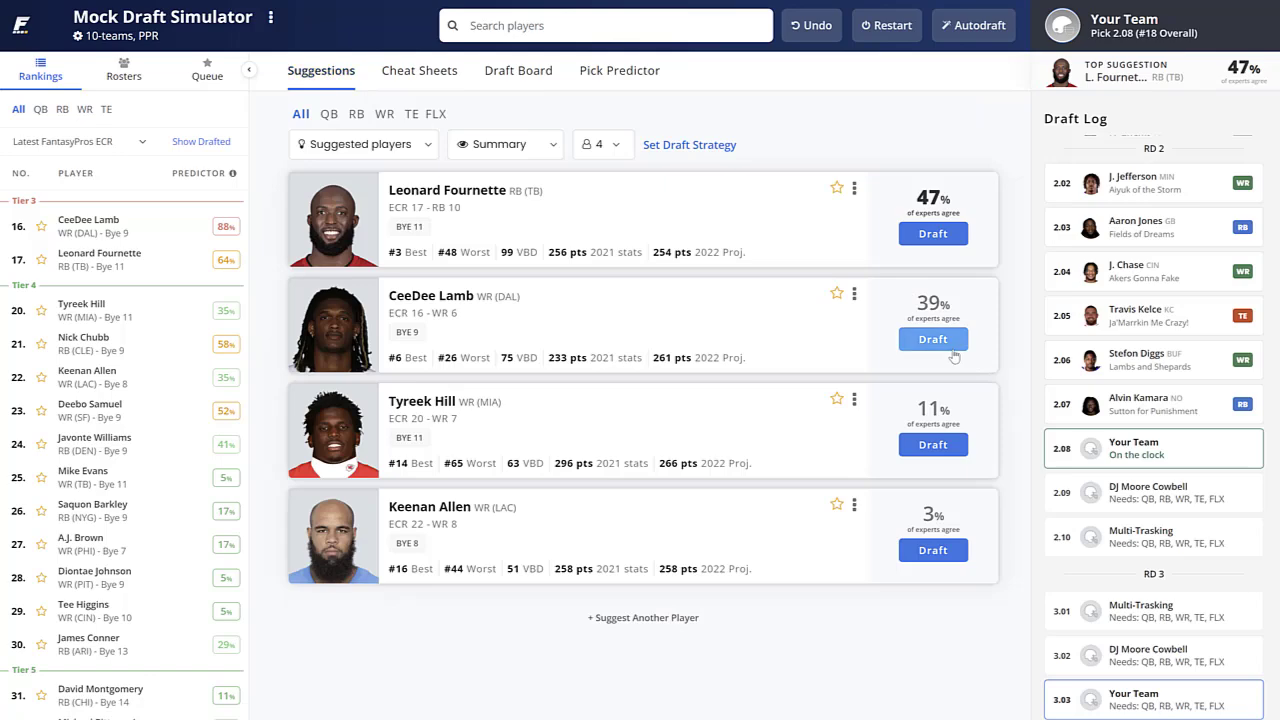
pyautogui.click(945, 343)
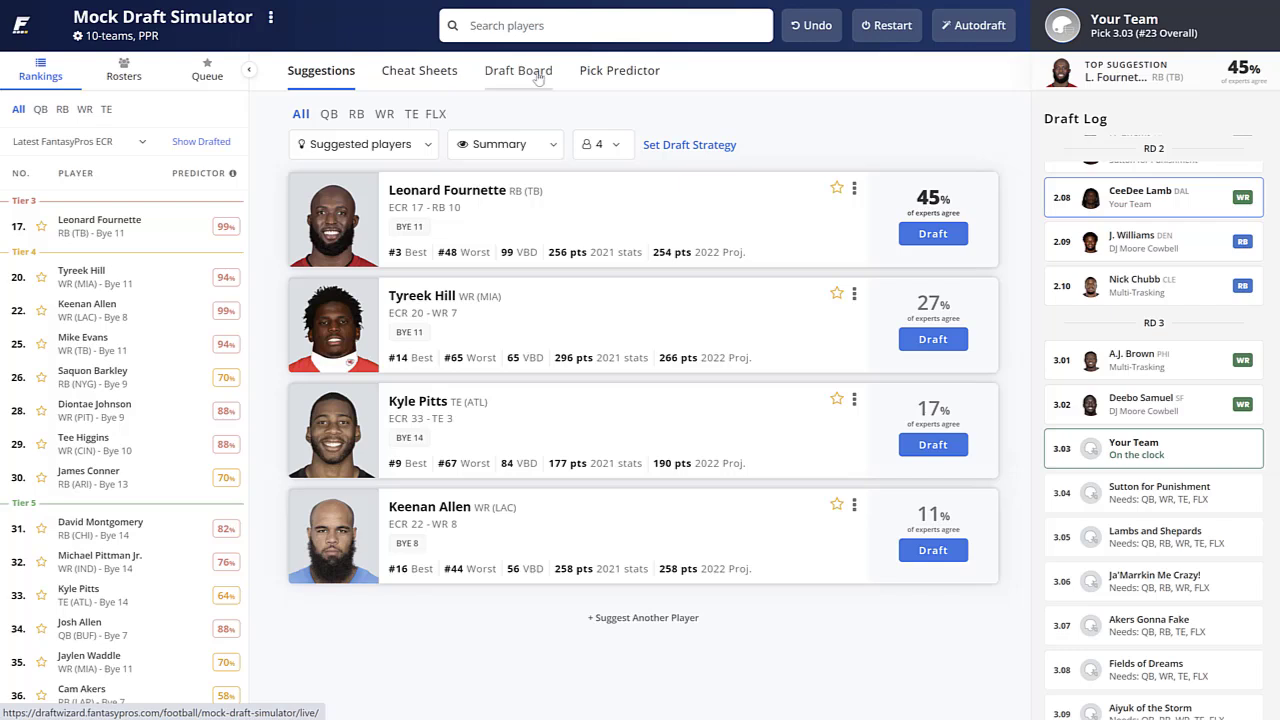
# Check the draft board and cheat sheets, and draft Saquon Barkley from the running back suggestions with pick 3.03
pyautogui.click(538, 79)
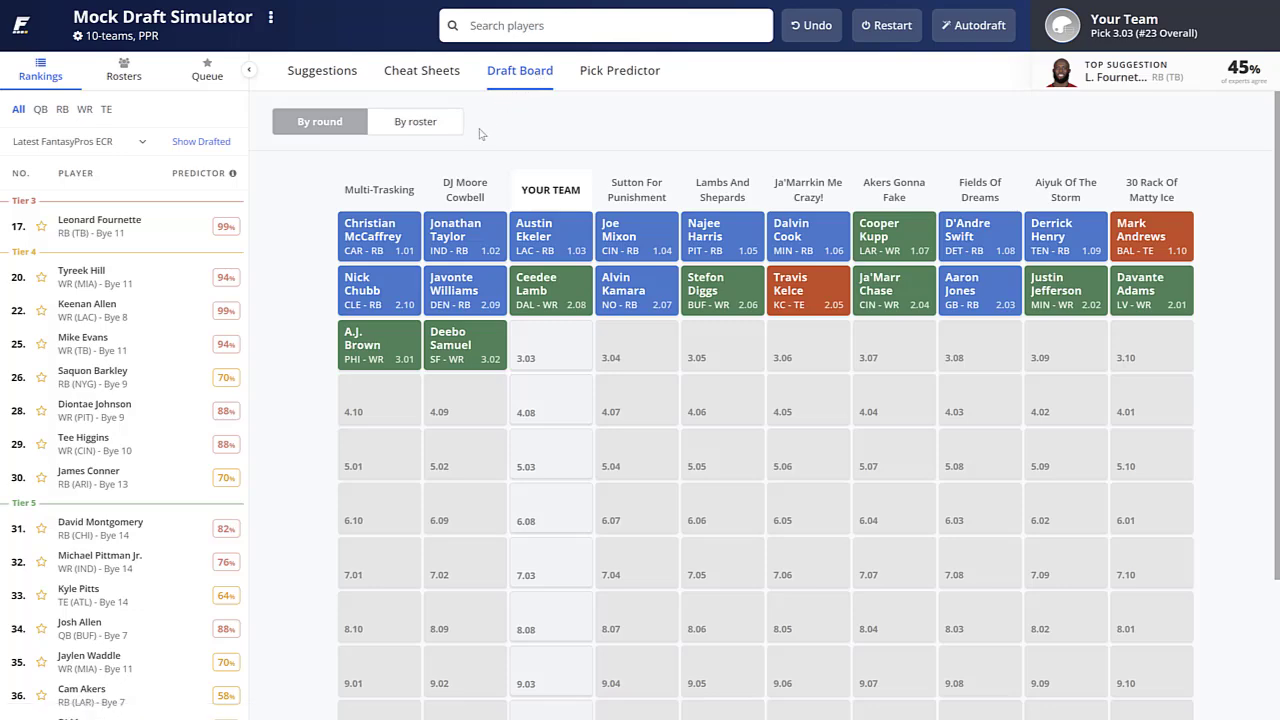
pyautogui.click(440, 84)
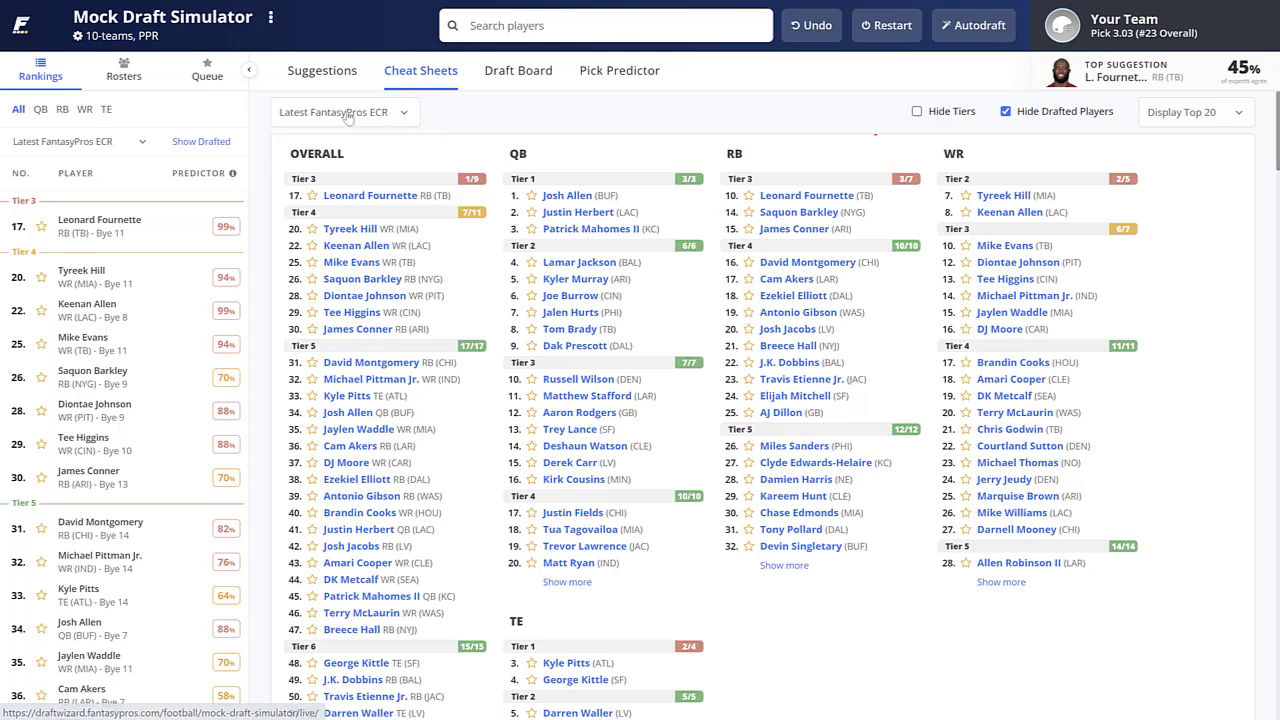
pyautogui.click(313, 80)
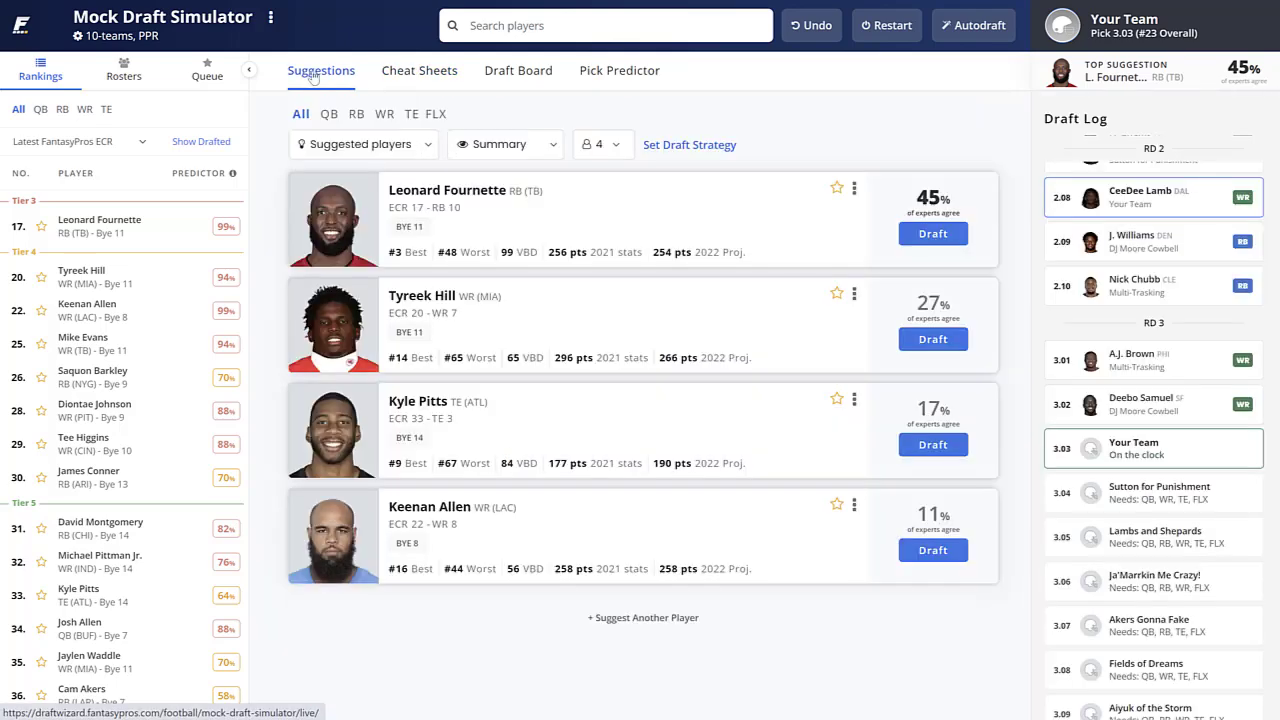
pyautogui.click(356, 115)
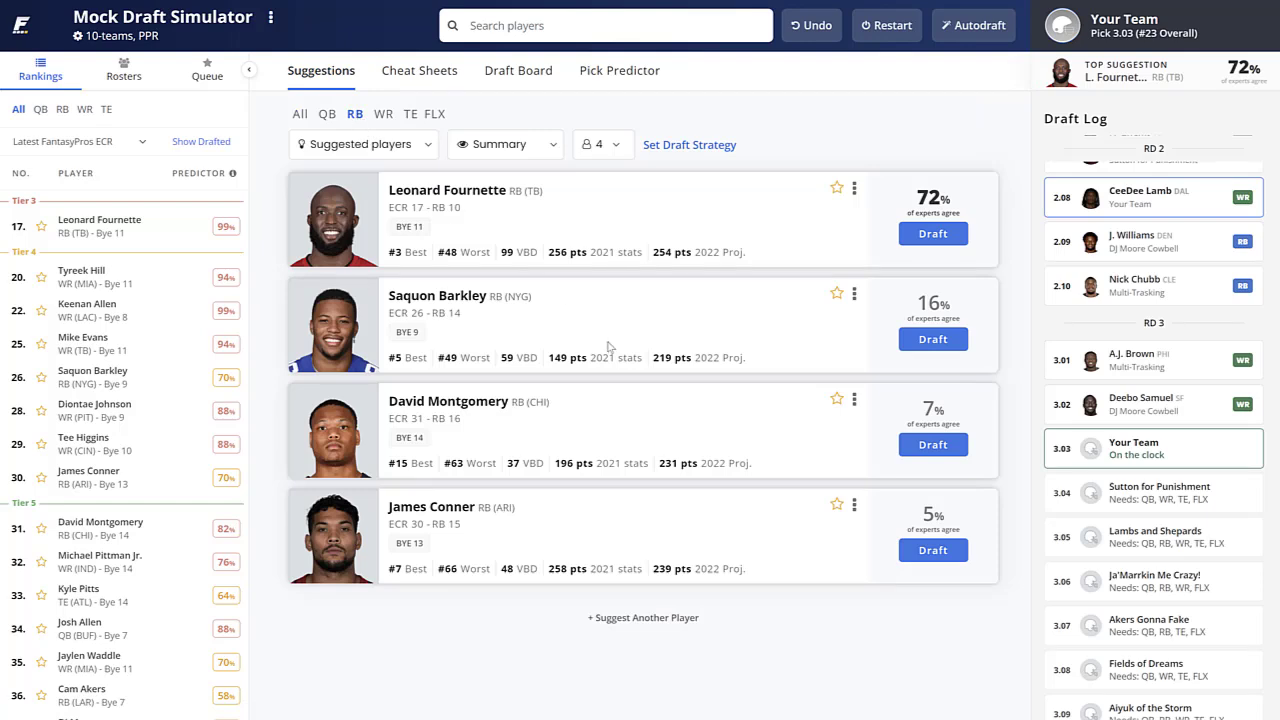
pyautogui.click(933, 340)
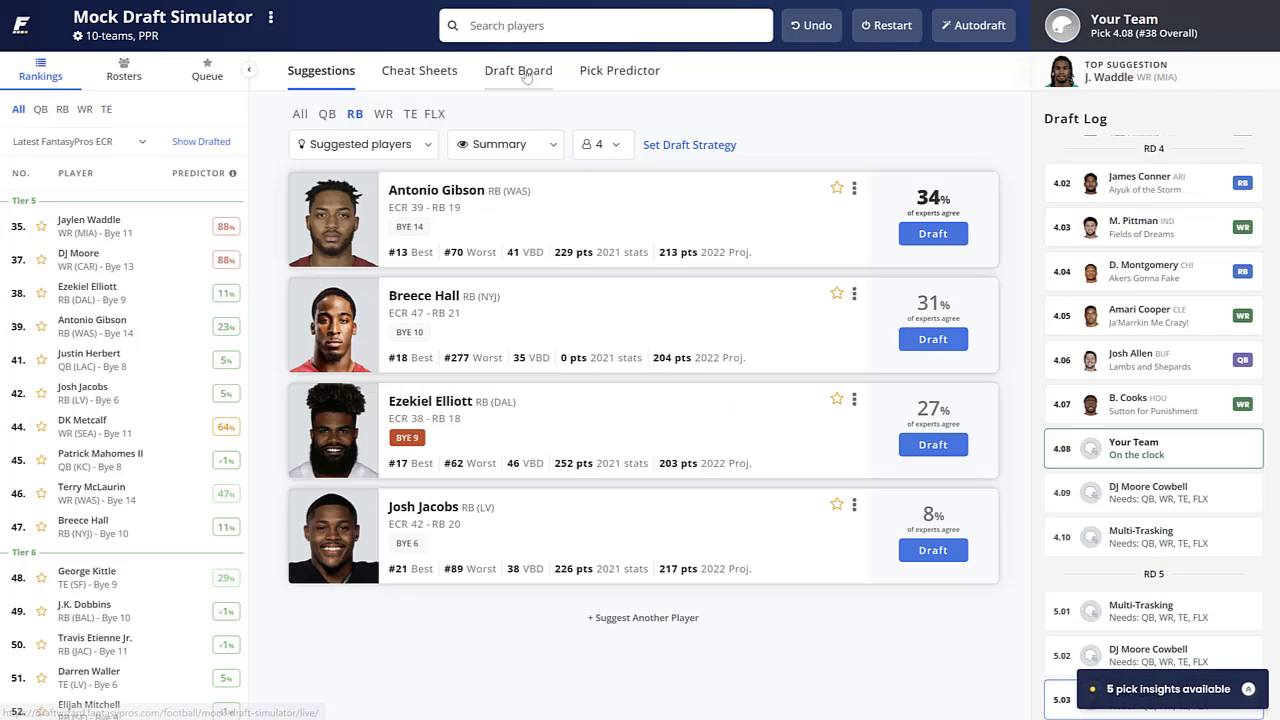
# Compare the draft board with the cheat sheets, and draft Darren Waller from the tight end suggestions with pick 4.08
pyautogui.click(525, 72)
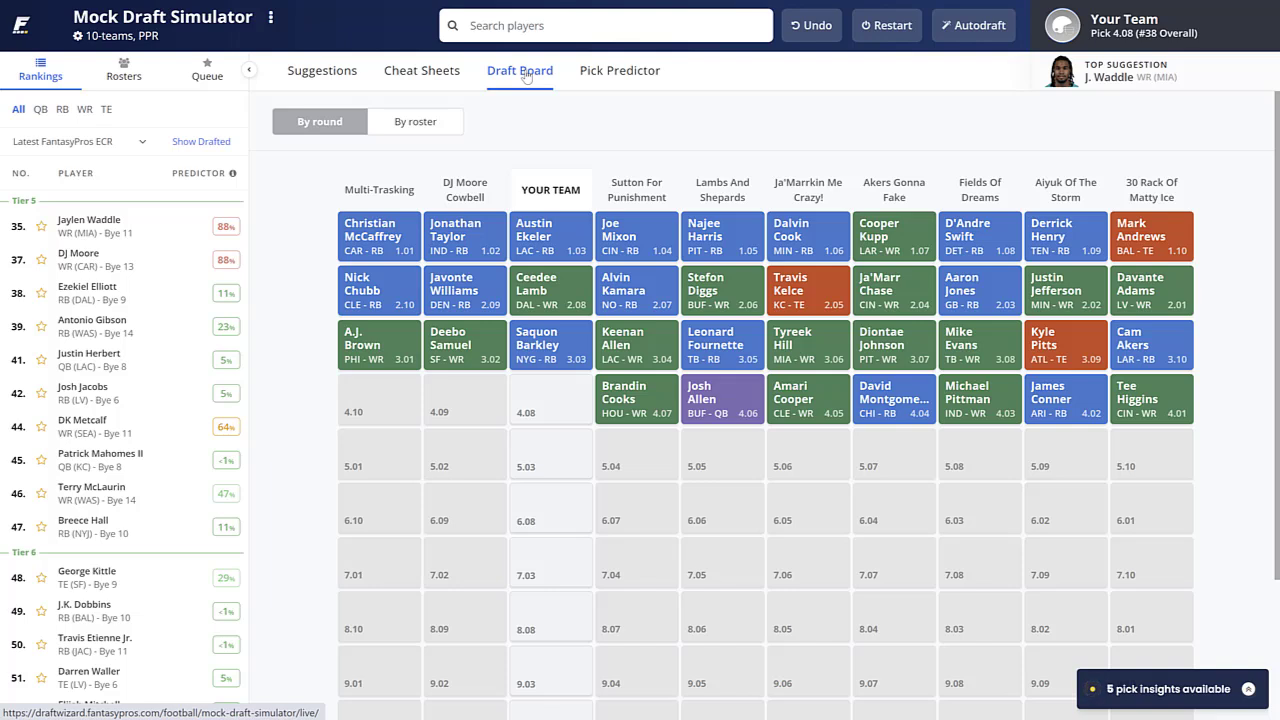
pyautogui.click(431, 78)
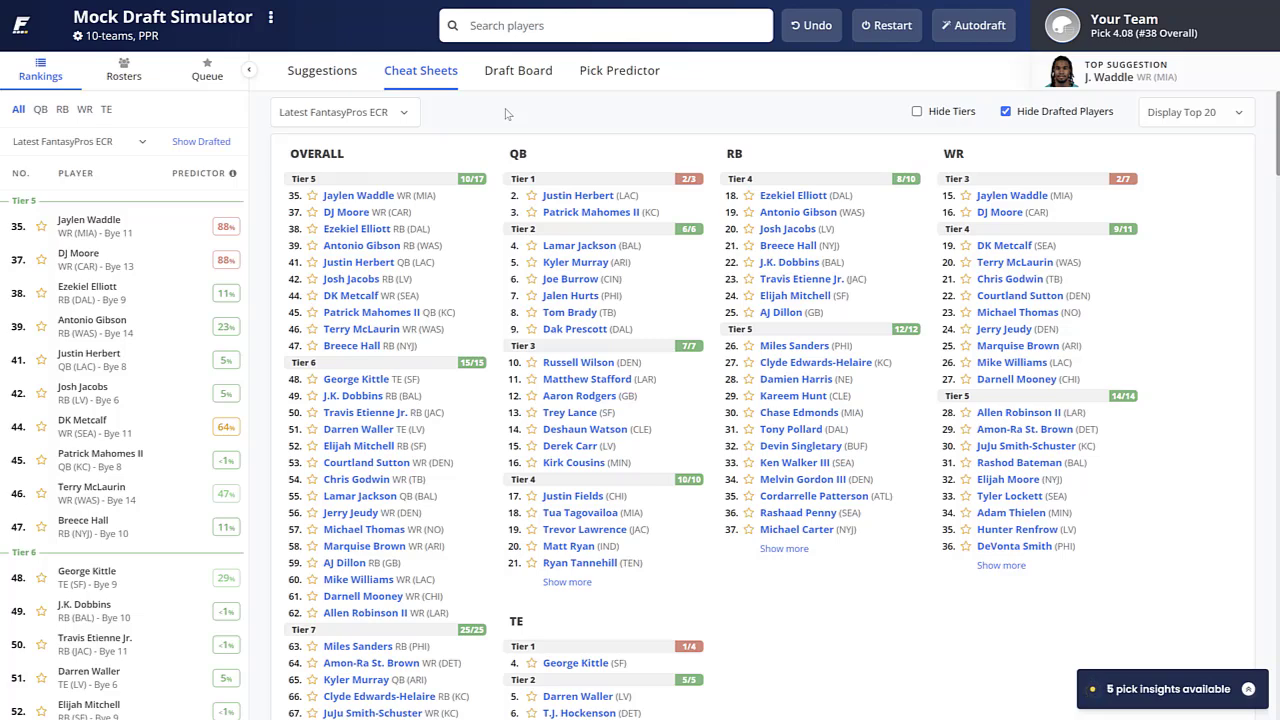
pyautogui.click(512, 80)
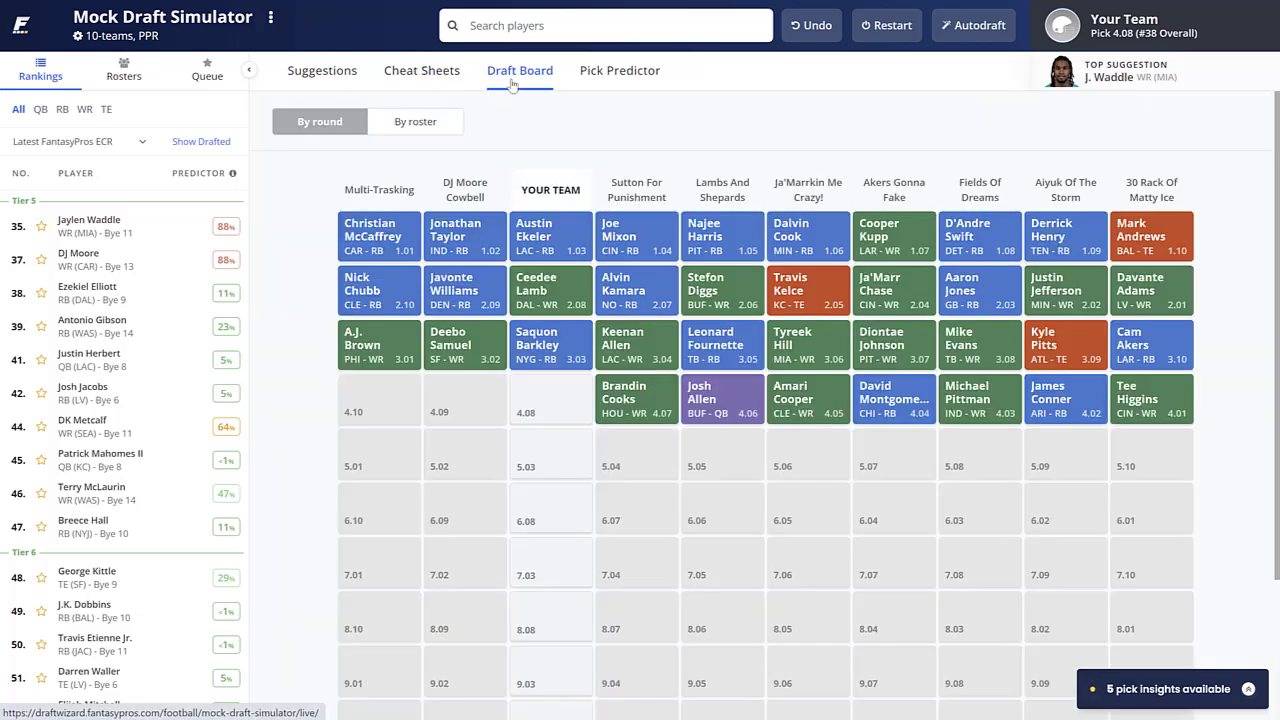
pyautogui.click(422, 74)
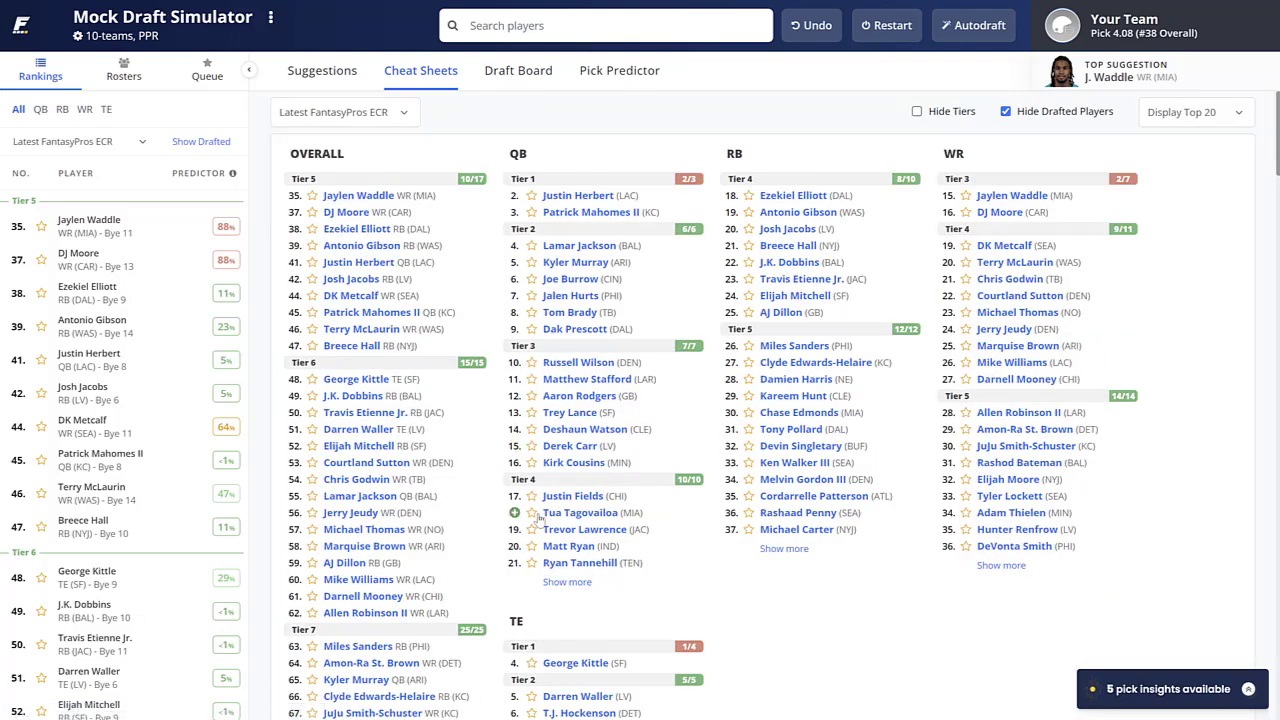
pyautogui.click(325, 72)
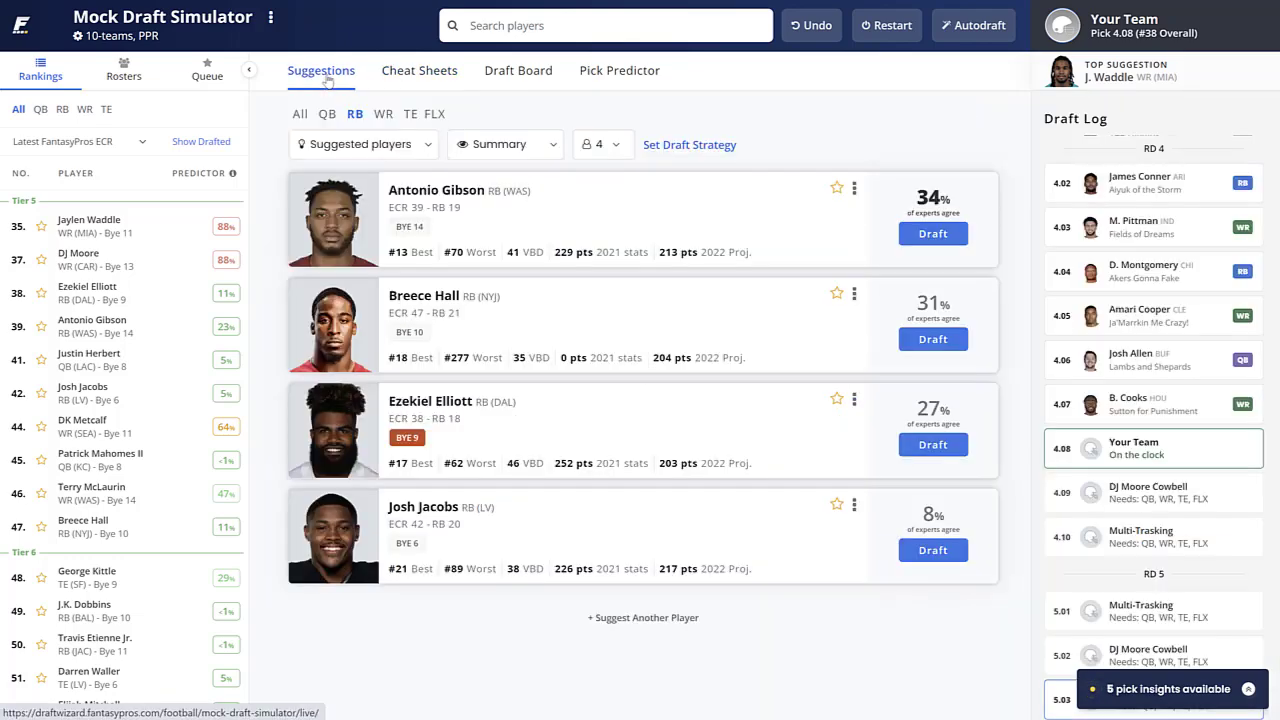
pyautogui.click(411, 116)
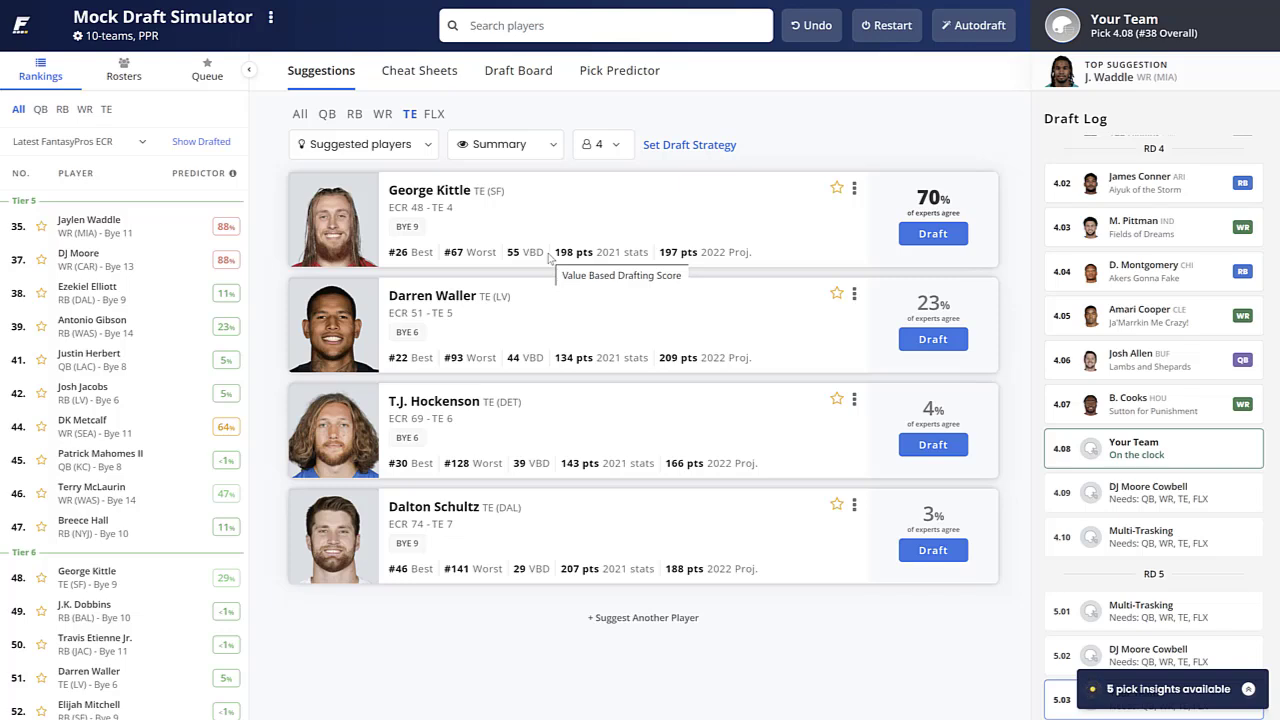
pyautogui.click(958, 349)
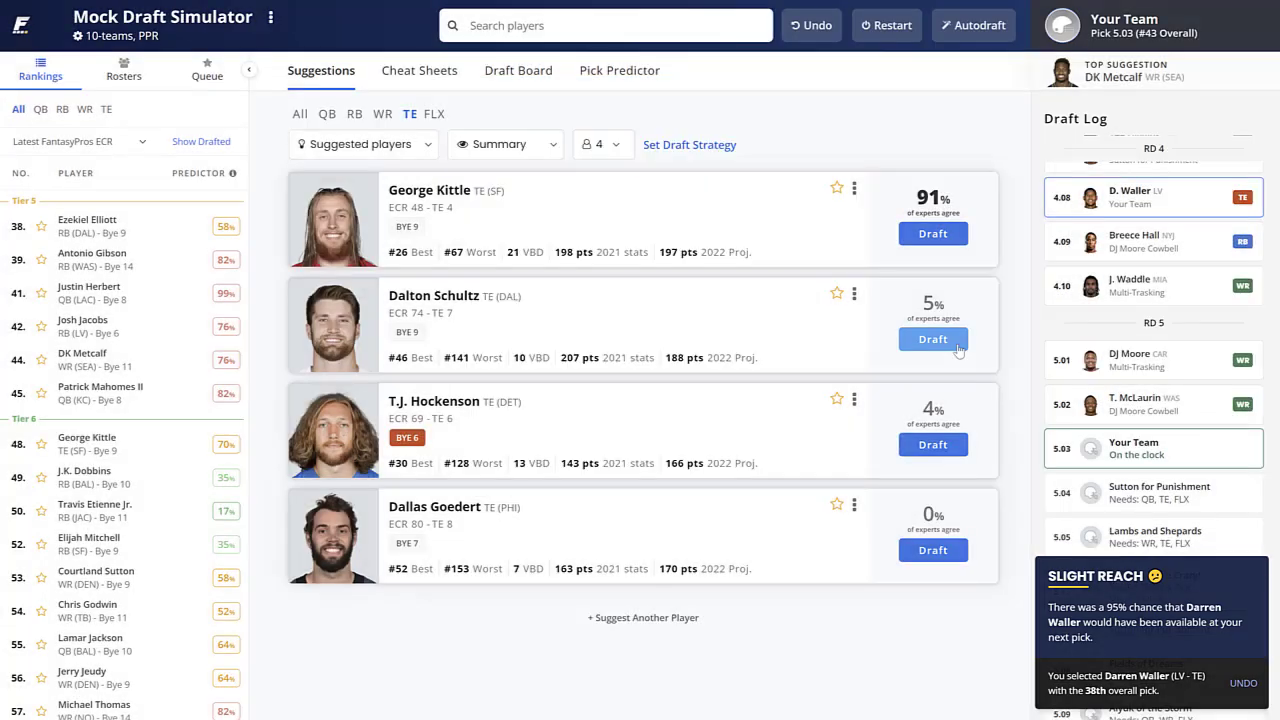
# Review the draft board and cheat sheets, and draft Ezekiel Elliott from the running back suggestions with pick 5.03
pyautogui.click(505, 76)
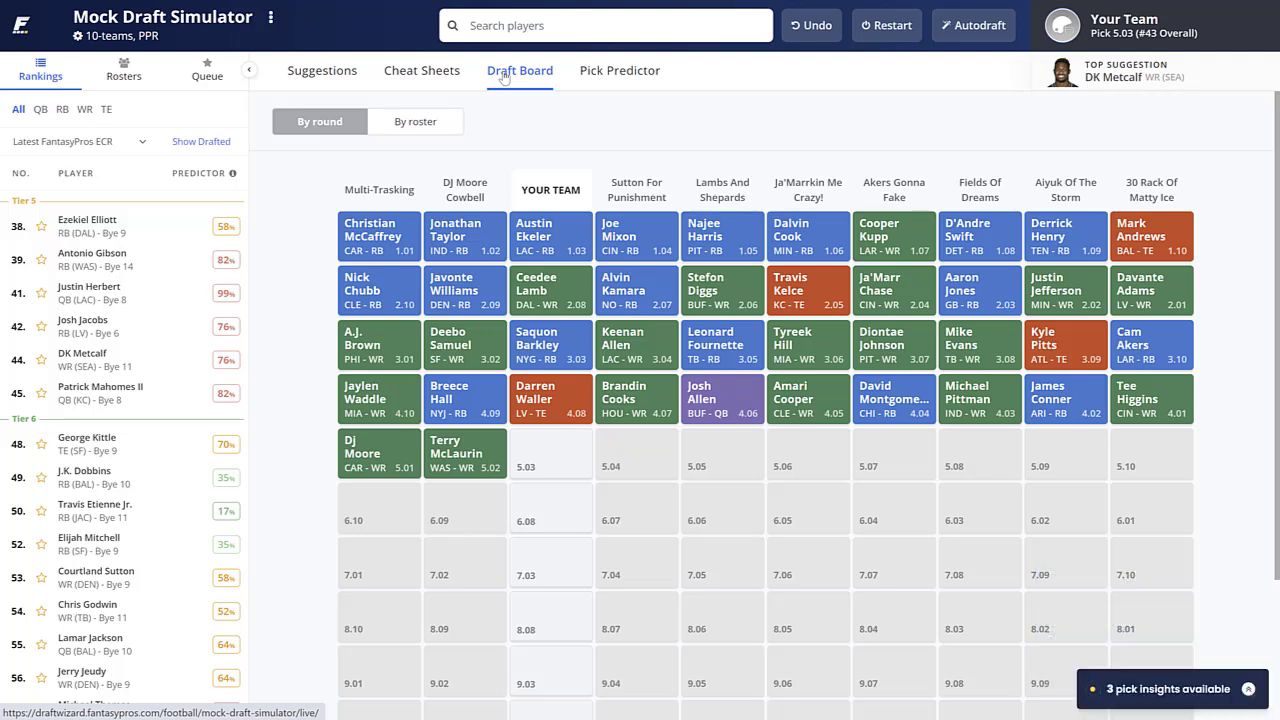
pyautogui.click(437, 84)
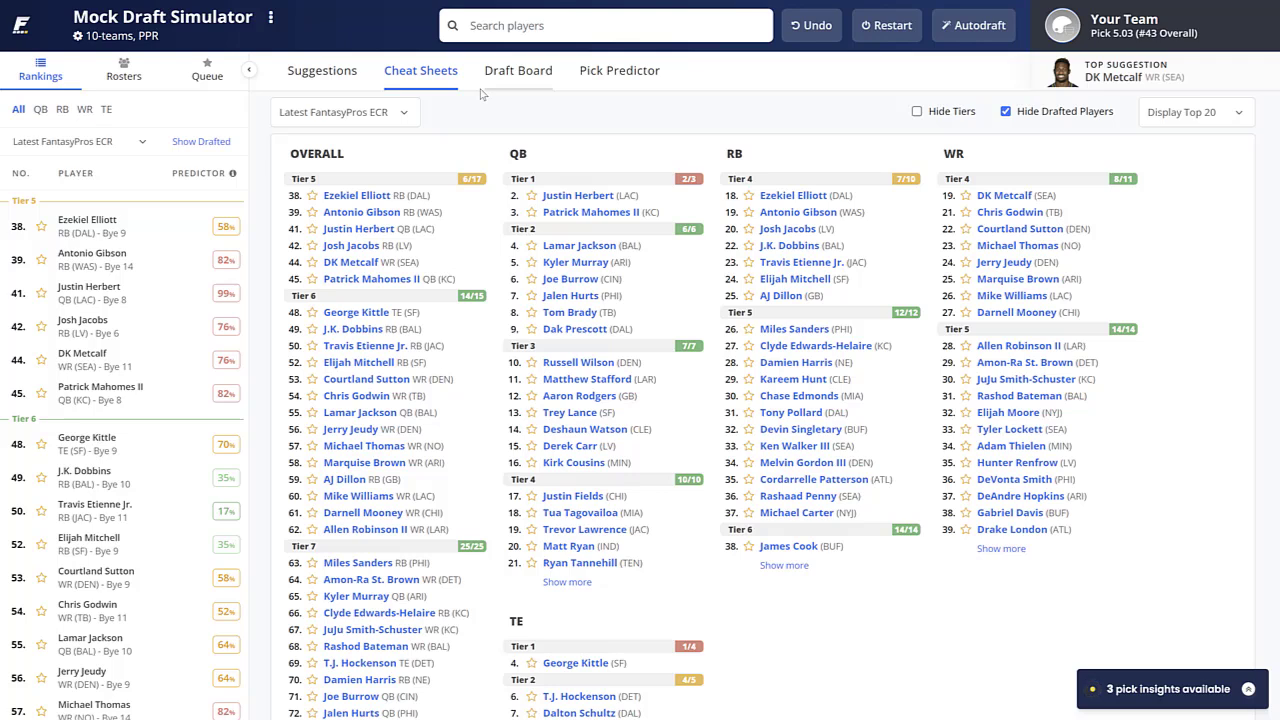
pyautogui.click(324, 80)
pyautogui.click(358, 115)
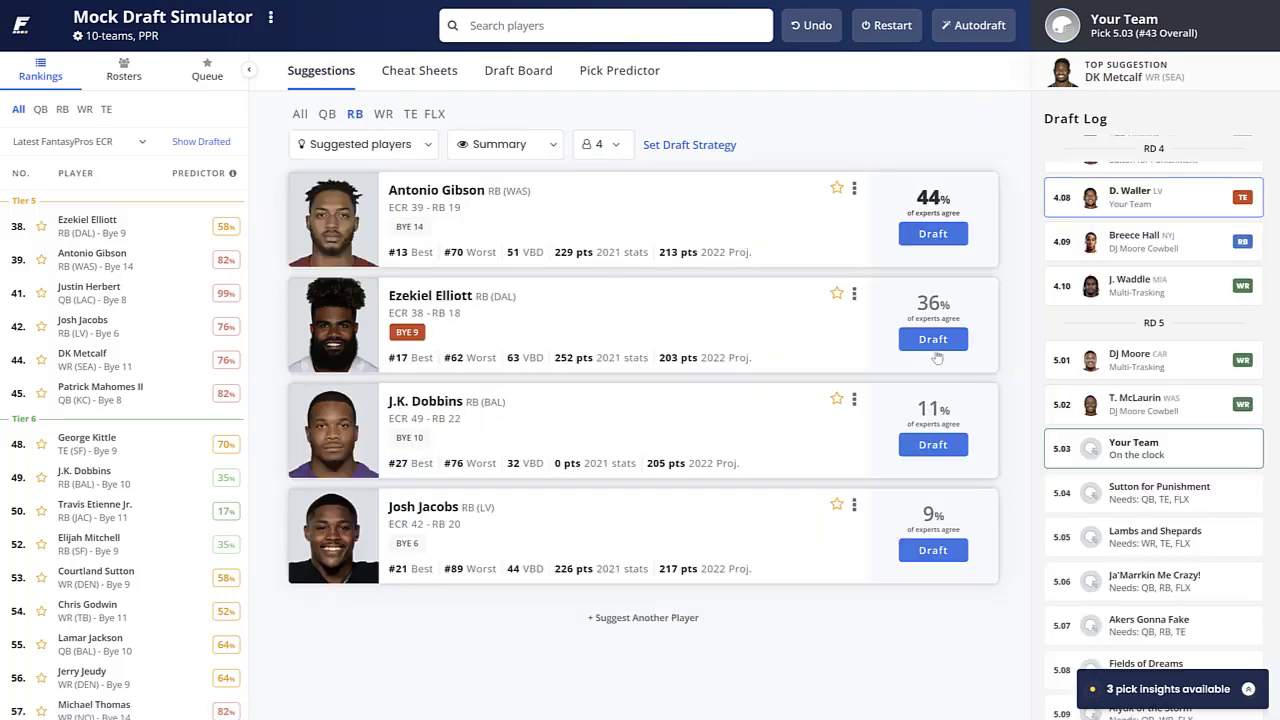
pyautogui.click(933, 341)
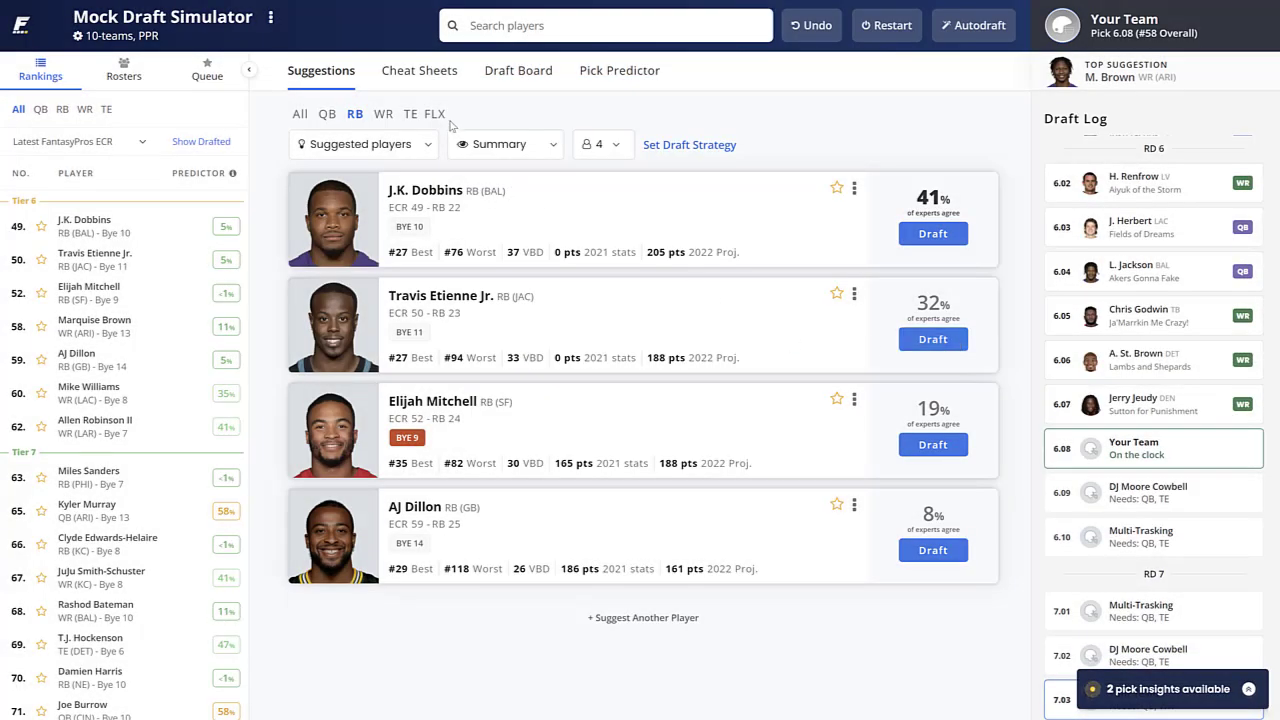
# Compare the draft board with the remaining players, and draft Kyler Murray from the quarterback suggestions with pick 6.08
pyautogui.click(533, 83)
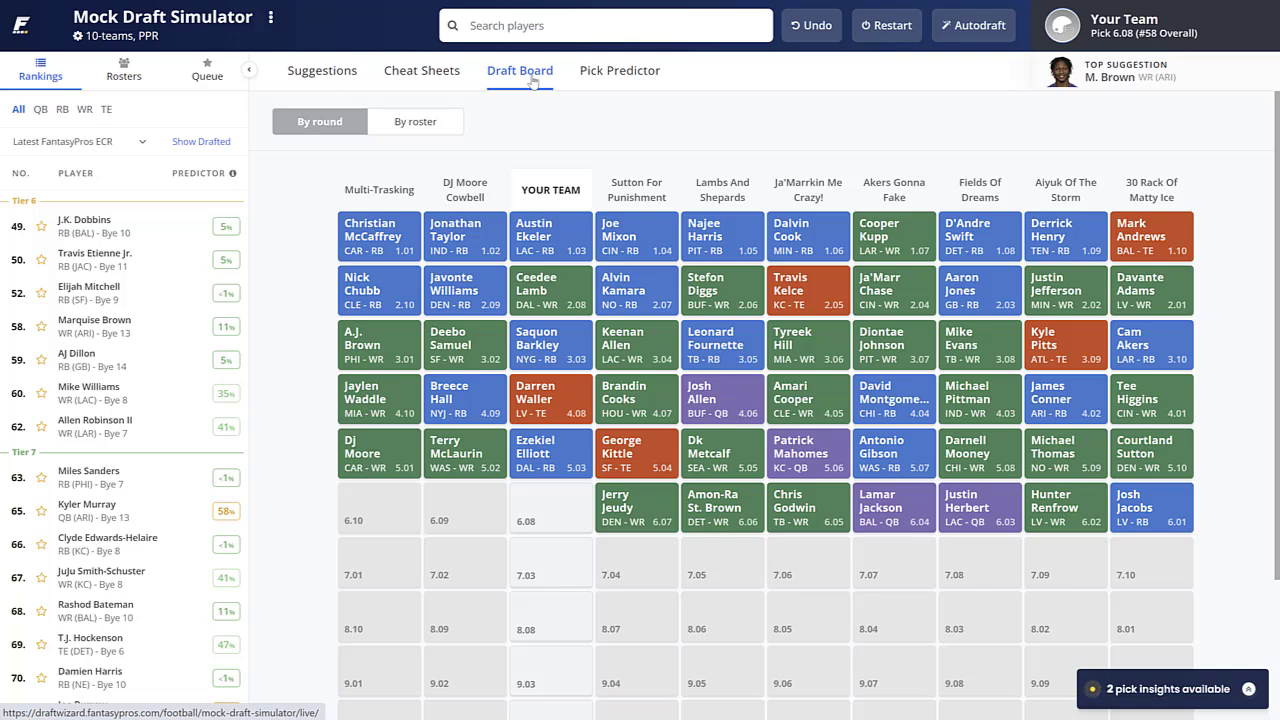
pyautogui.click(436, 75)
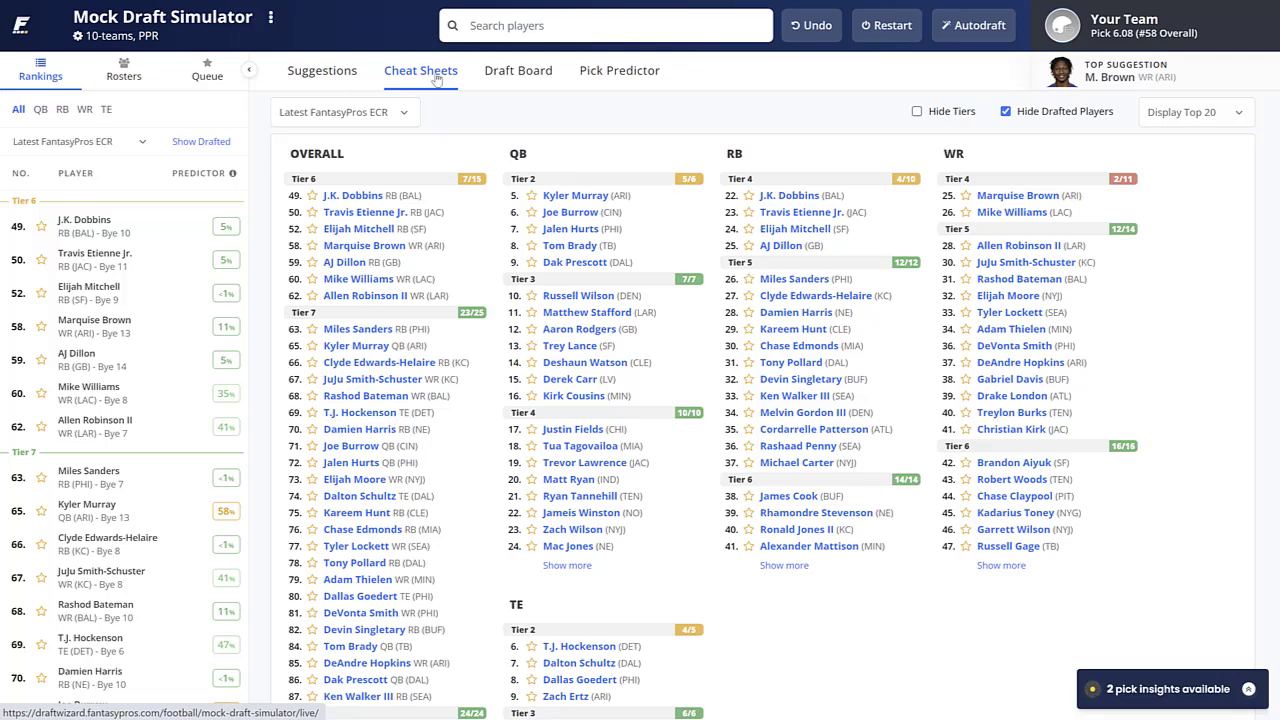
pyautogui.click(526, 76)
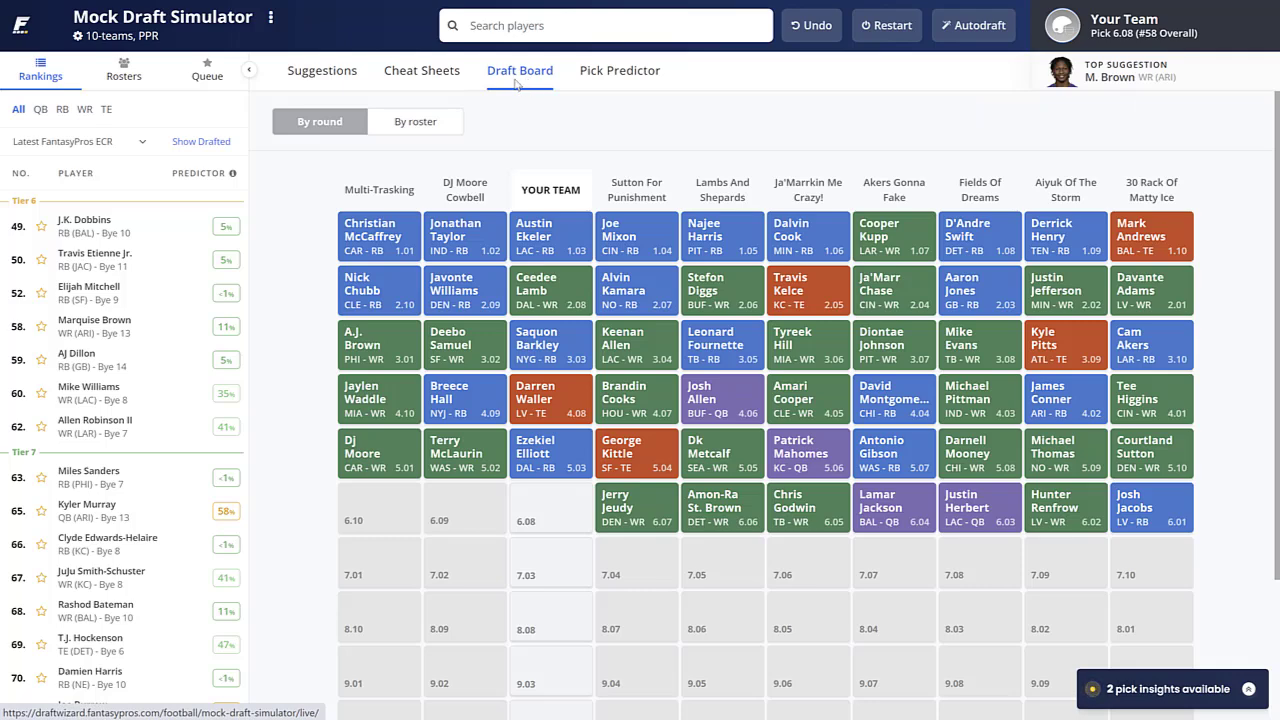
pyautogui.click(450, 80)
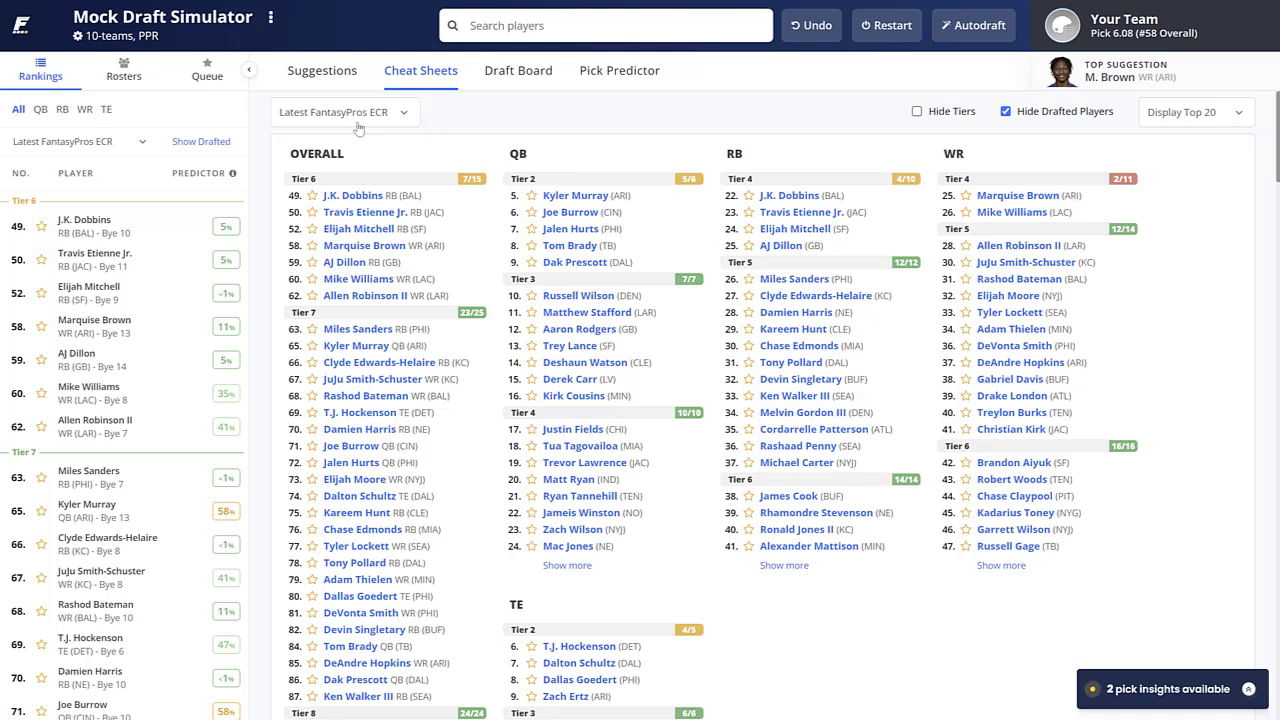
pyautogui.click(329, 82)
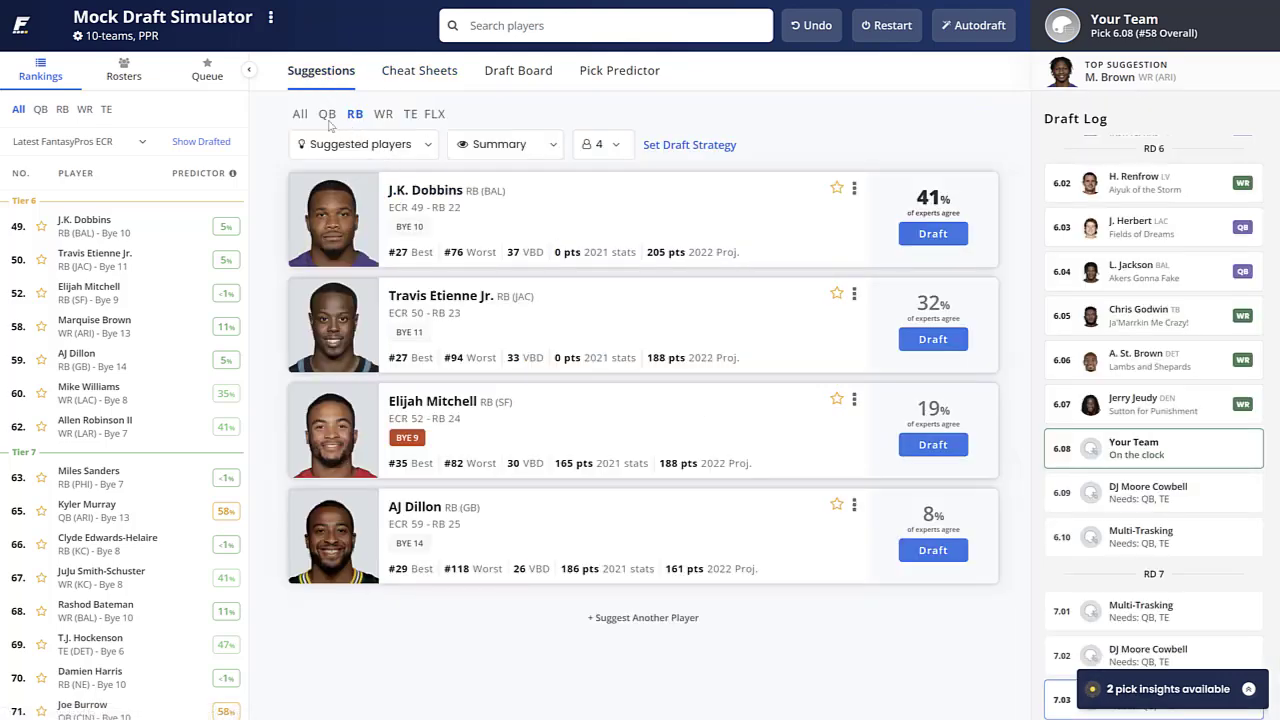
pyautogui.click(327, 115)
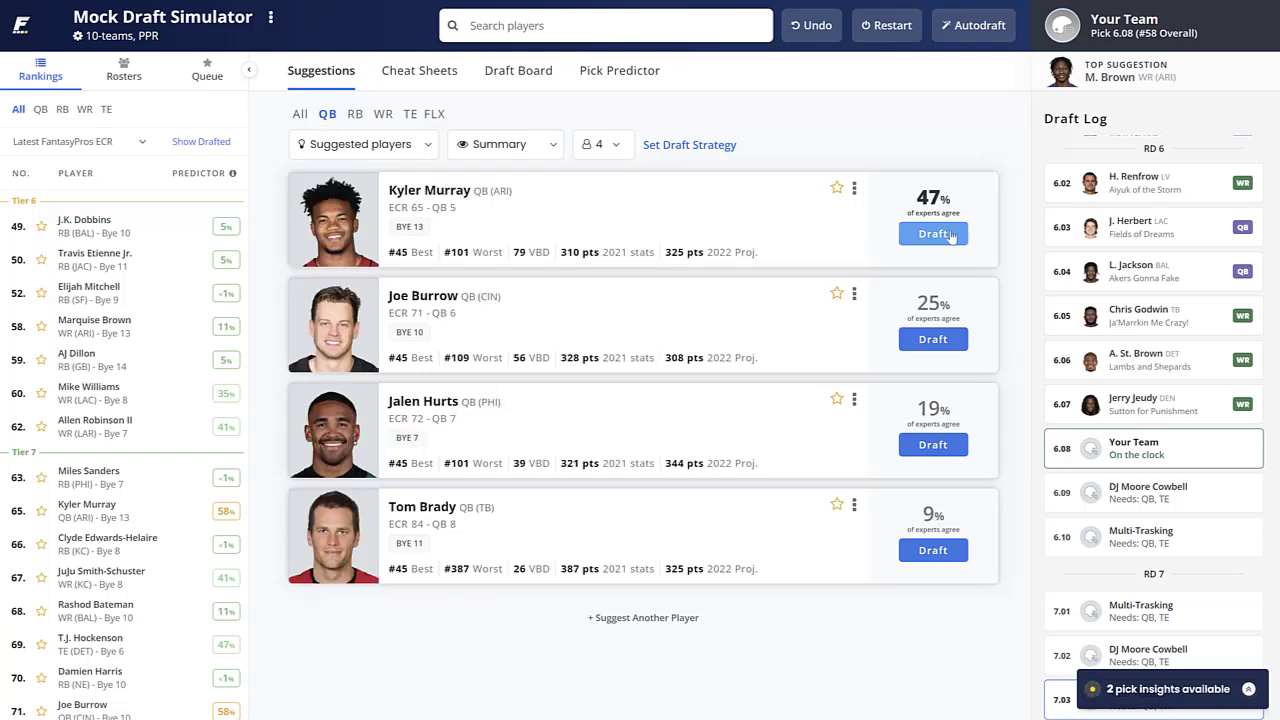
pyautogui.click(932, 234)
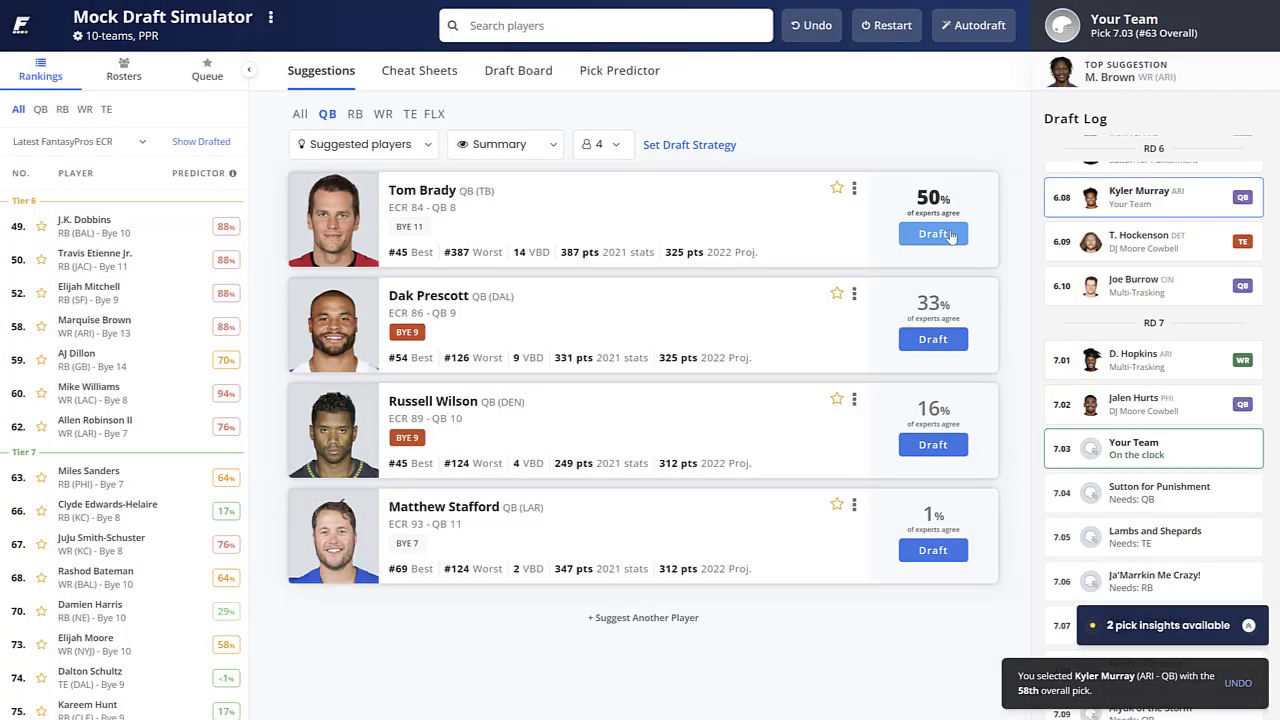
# Check the draft board and cheat sheets, and draft Allen Robinson II from the wide receiver suggestions with pick 7.03
pyautogui.click(540, 76)
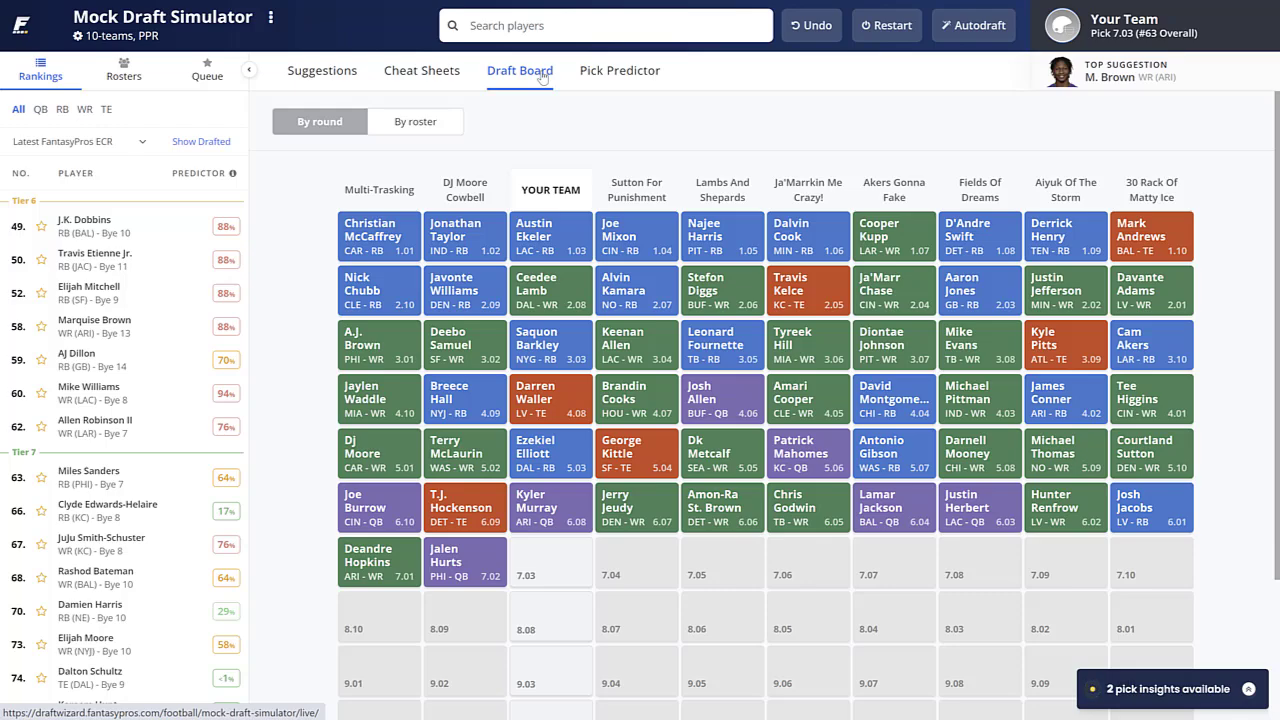
pyautogui.click(397, 70)
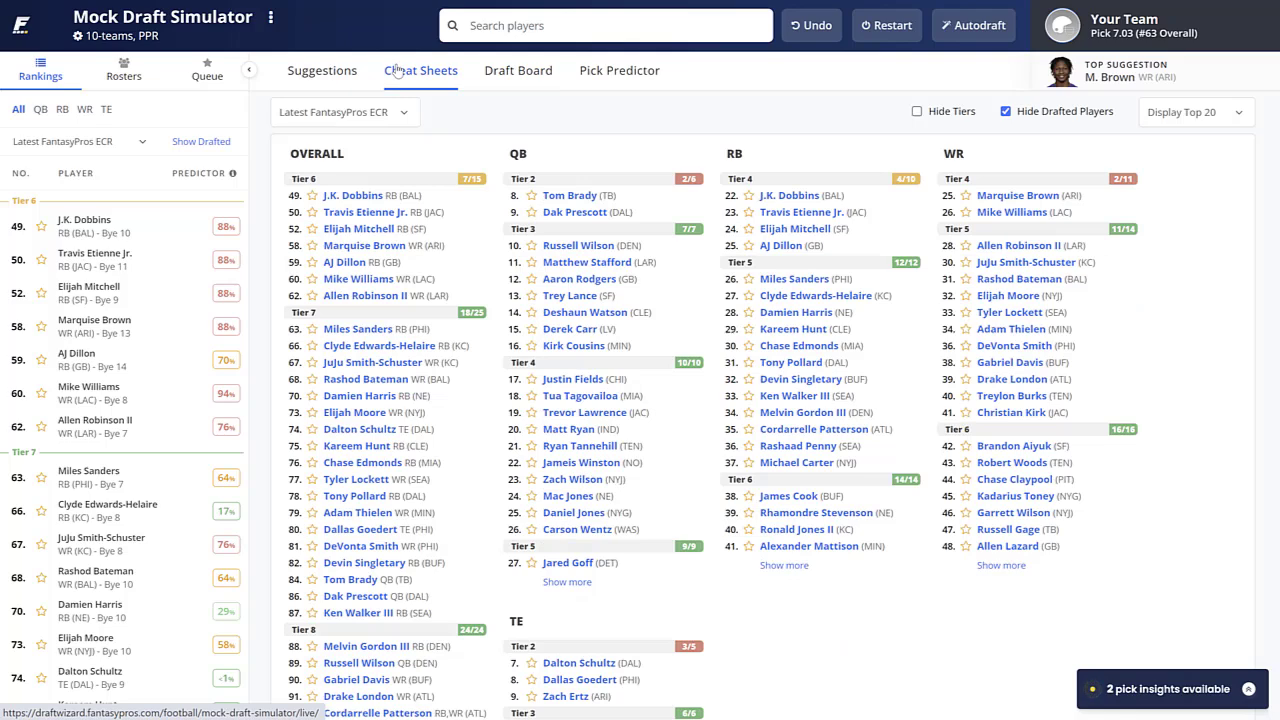
pyautogui.click(322, 76)
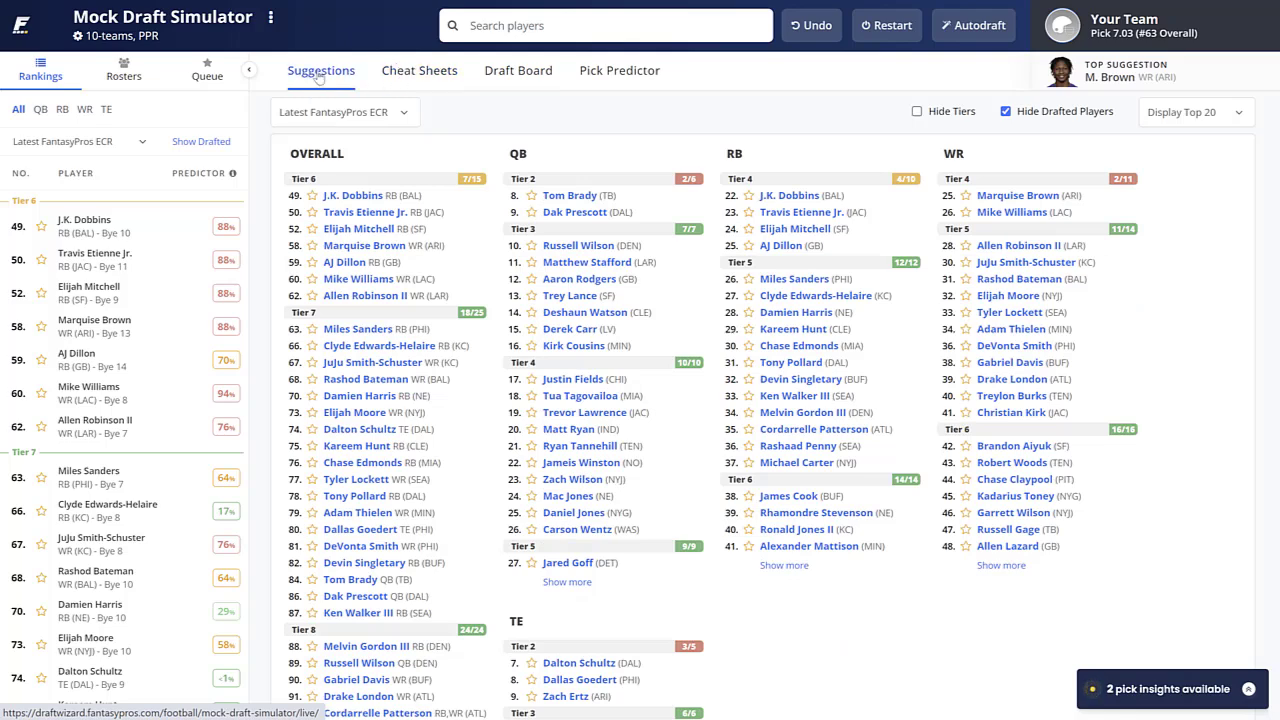
pyautogui.click(383, 115)
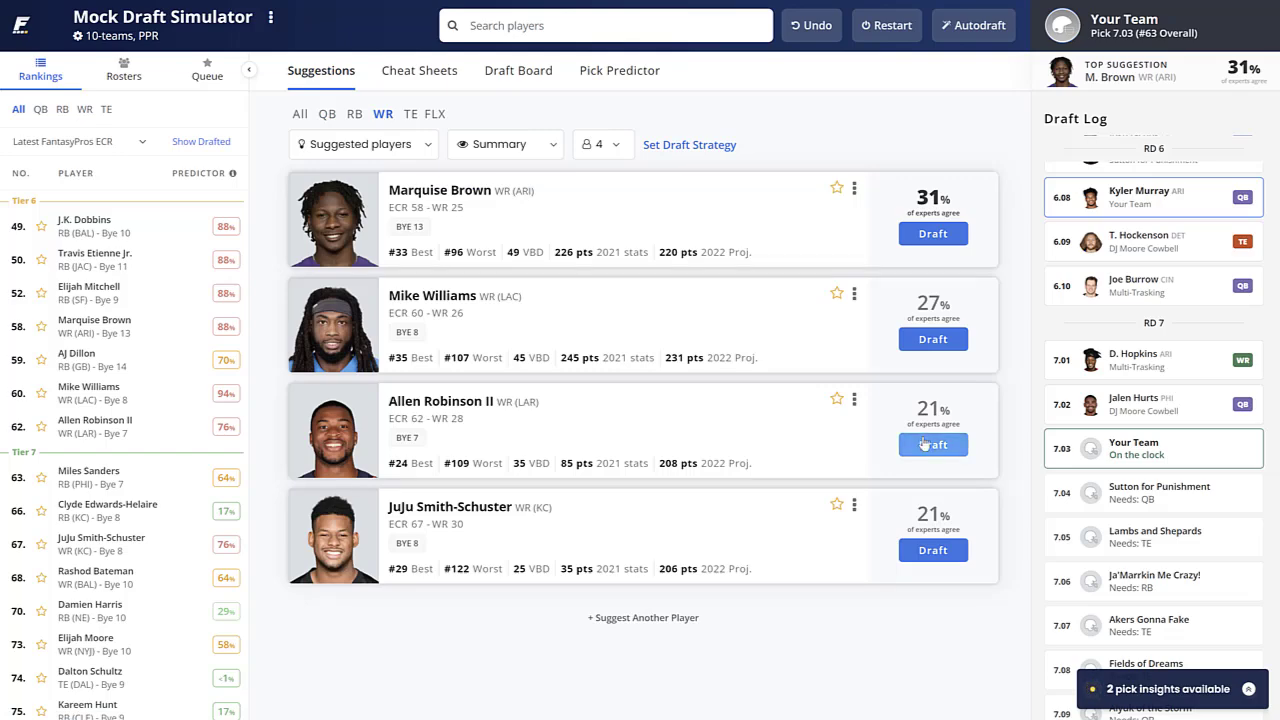
pyautogui.click(933, 444)
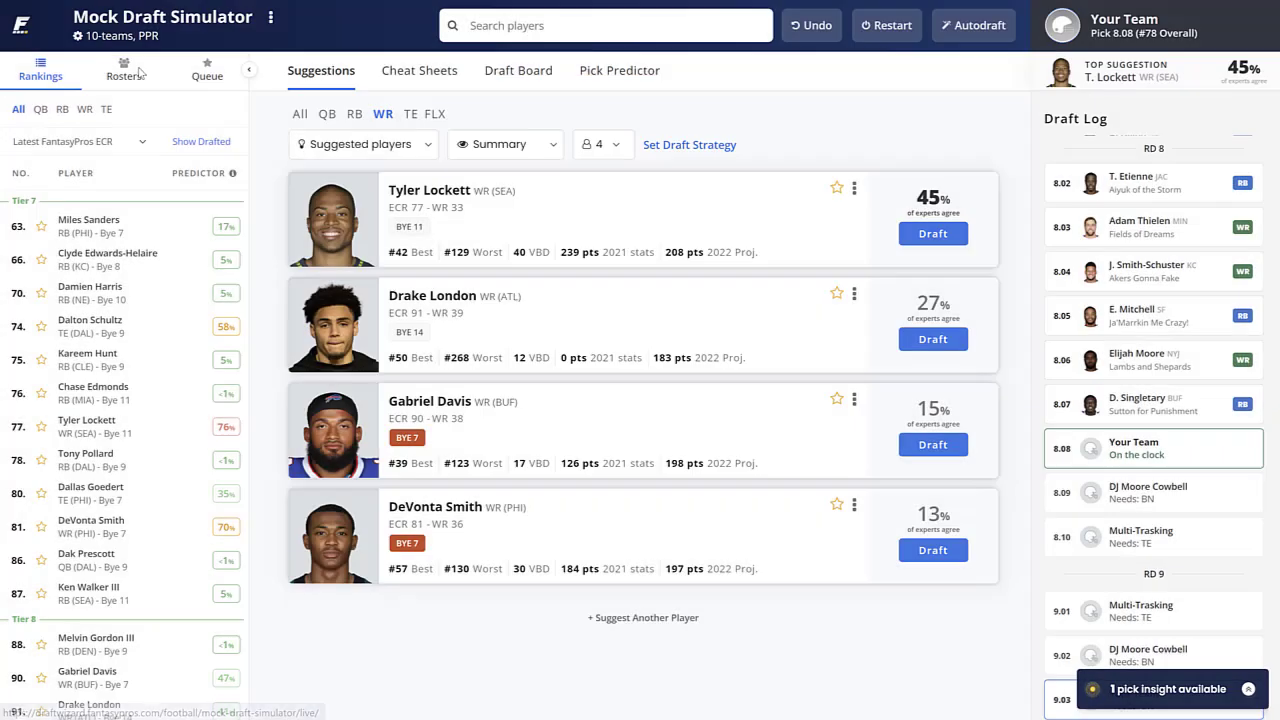
# Review your team's roster, the draft board and cheat sheets, and draft Miles Sanders from the running back suggestions with pick 8.08
pyautogui.click(124, 72)
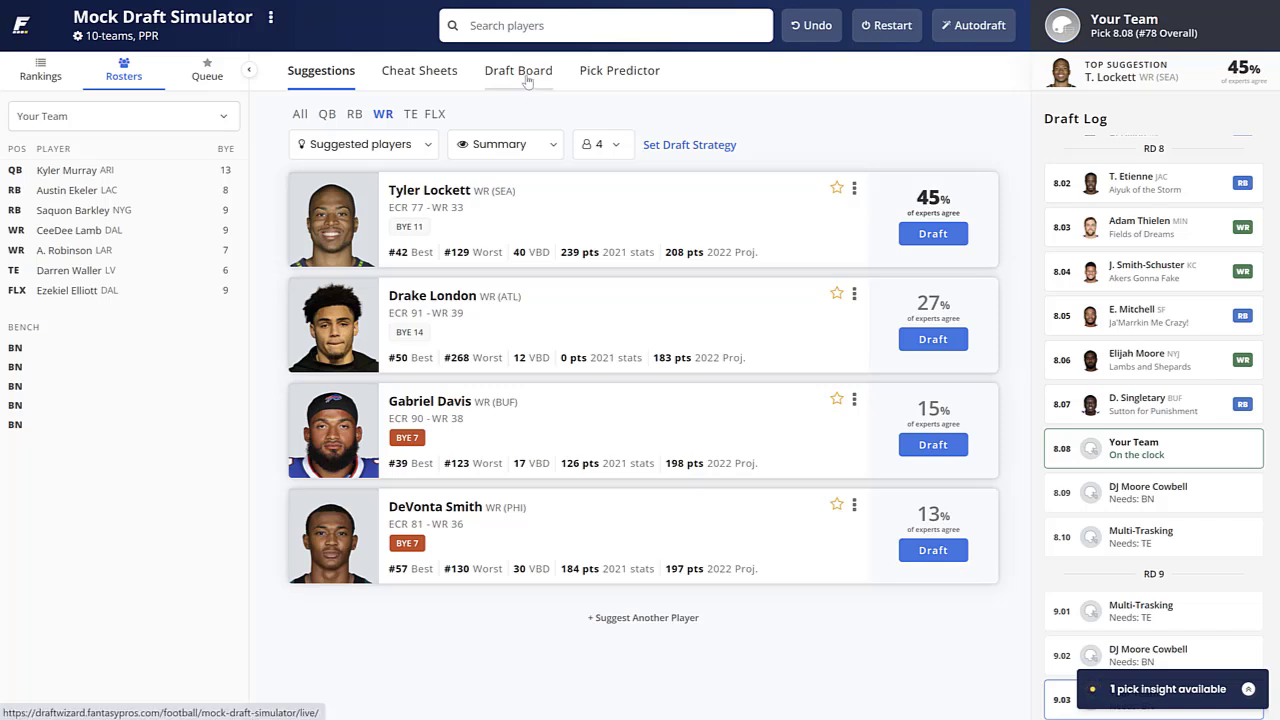
pyautogui.click(527, 80)
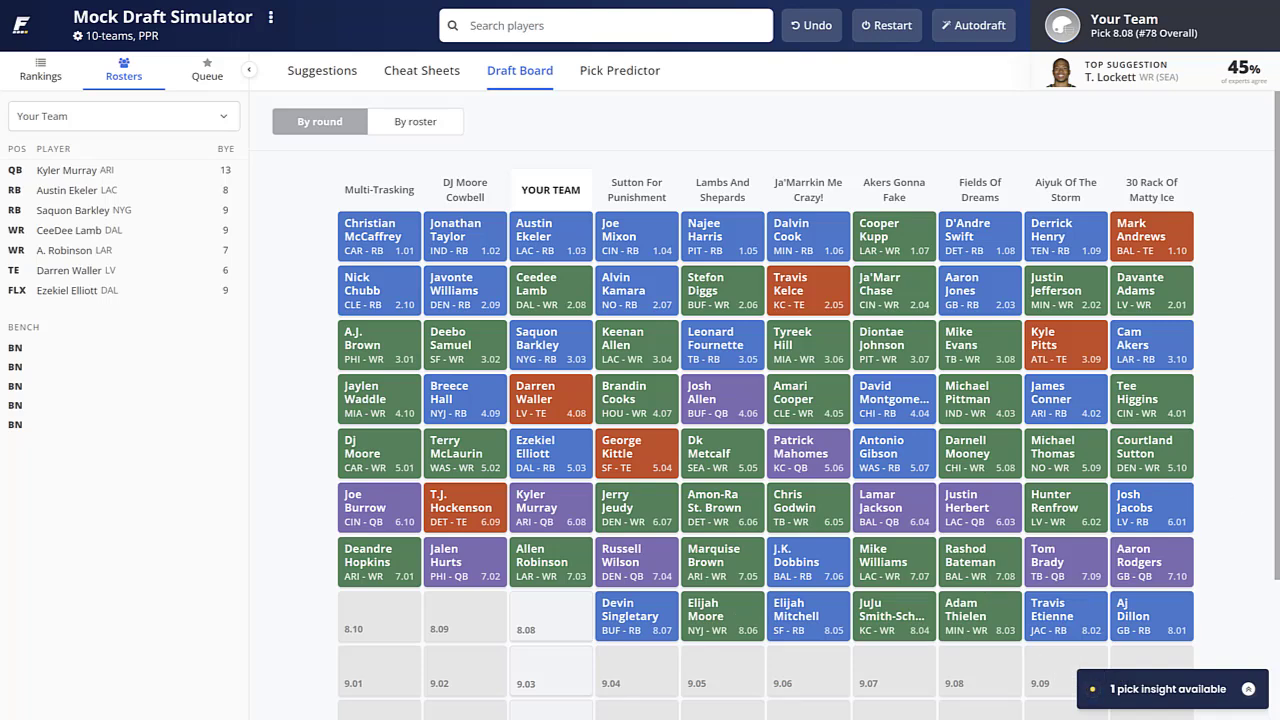
pyautogui.scroll(-1, 1268, 447)
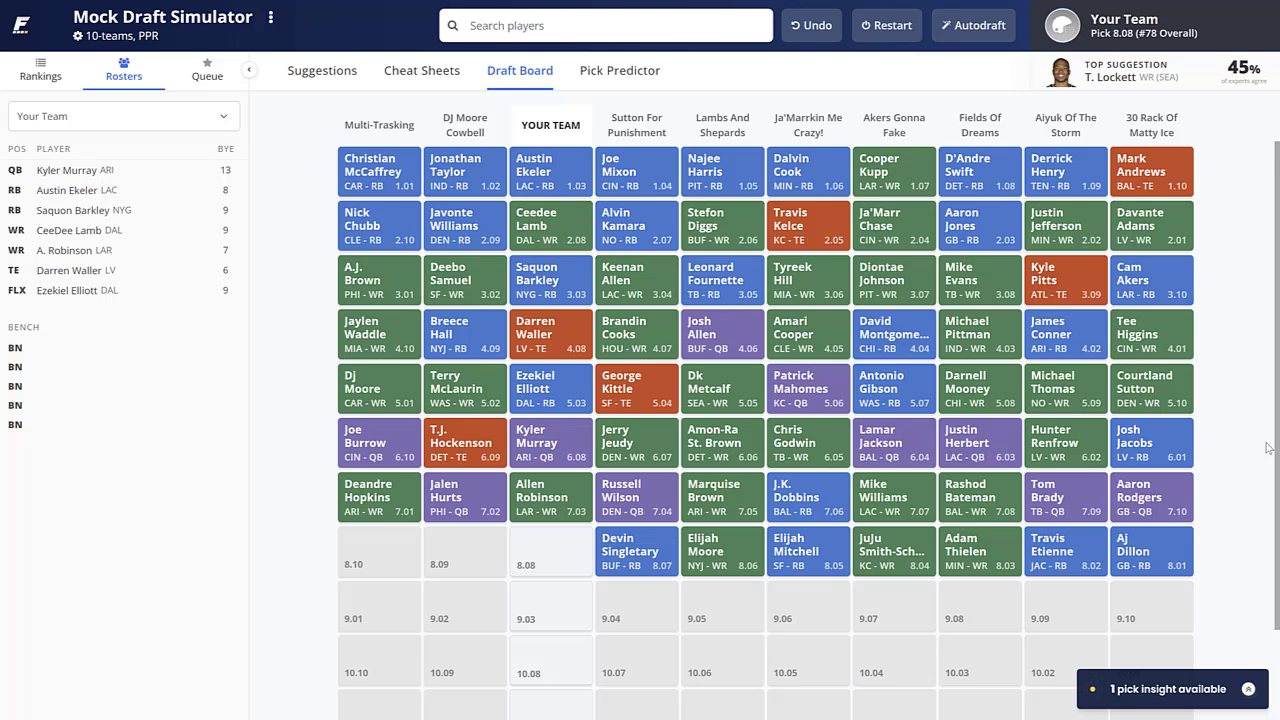
pyautogui.scroll(1, 658, 355)
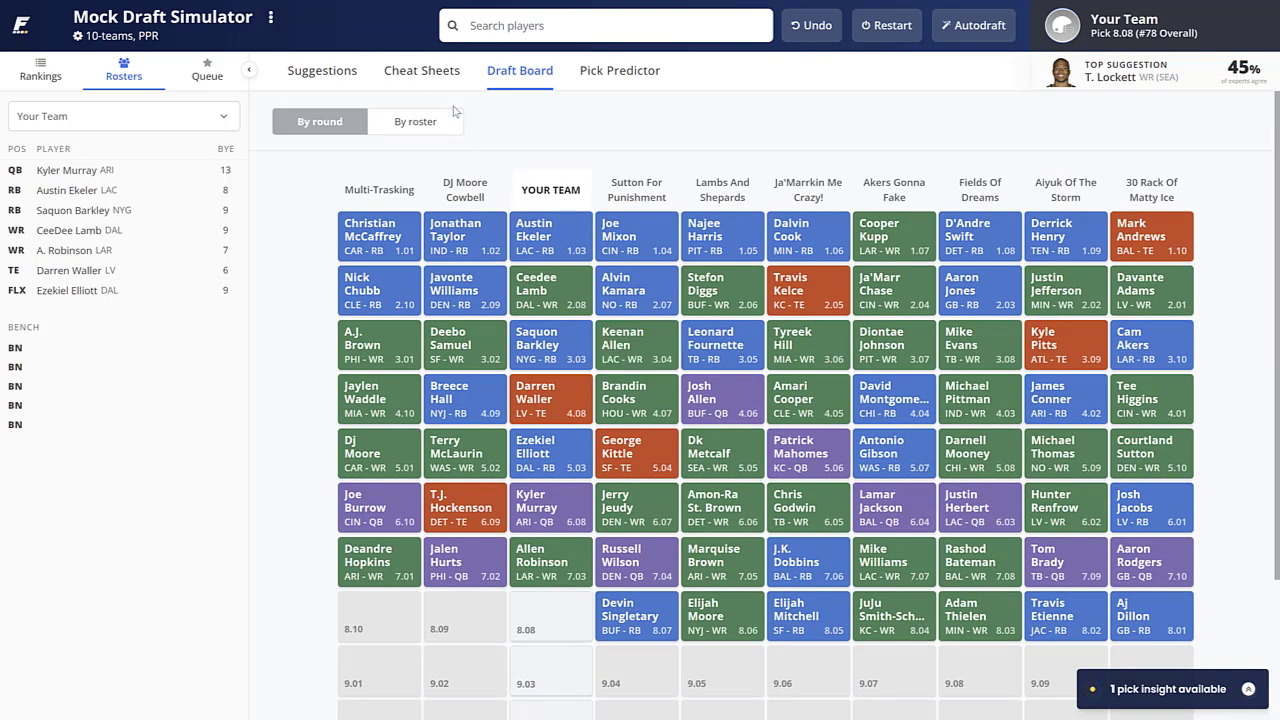
pyautogui.click(436, 76)
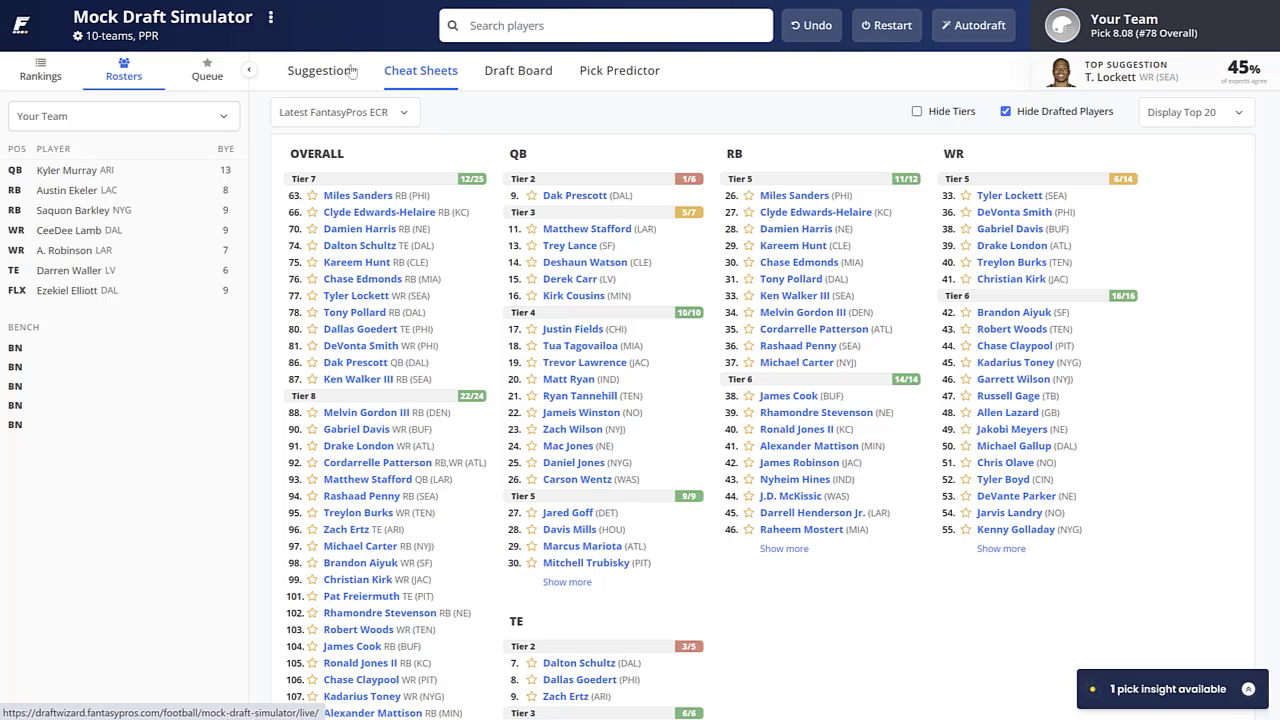
pyautogui.click(317, 80)
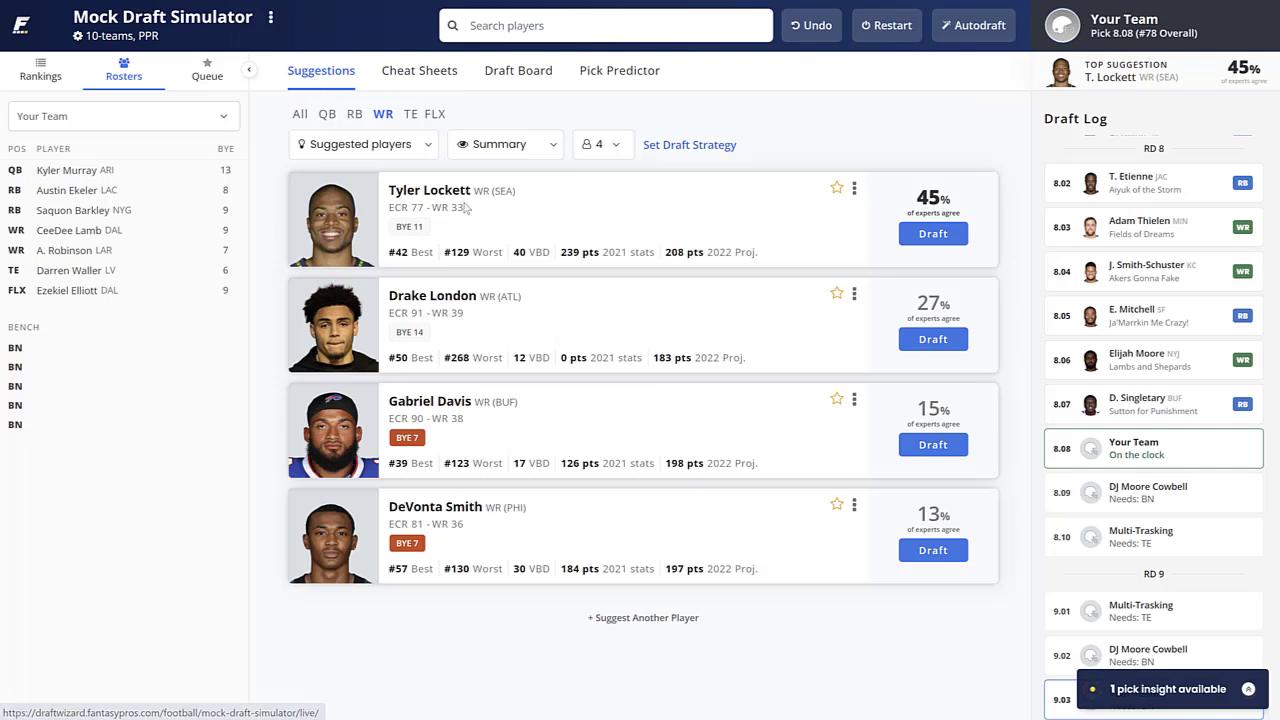
pyautogui.click(355, 114)
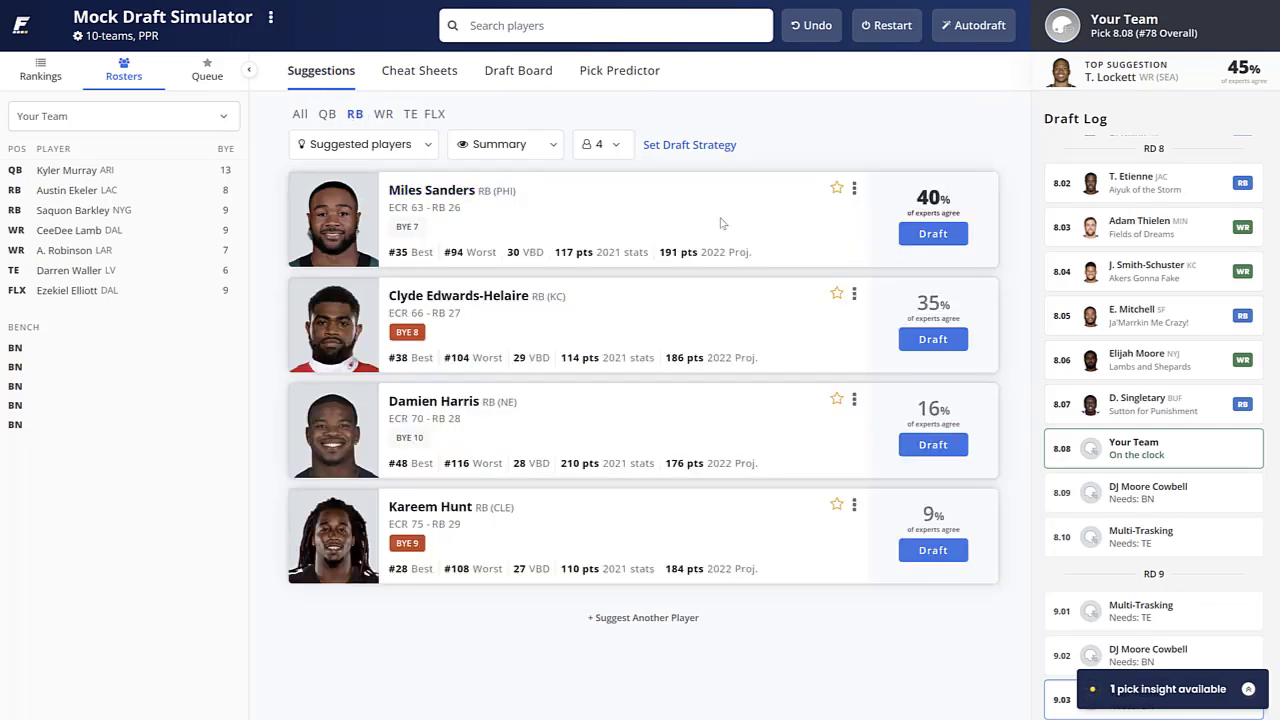
pyautogui.click(932, 234)
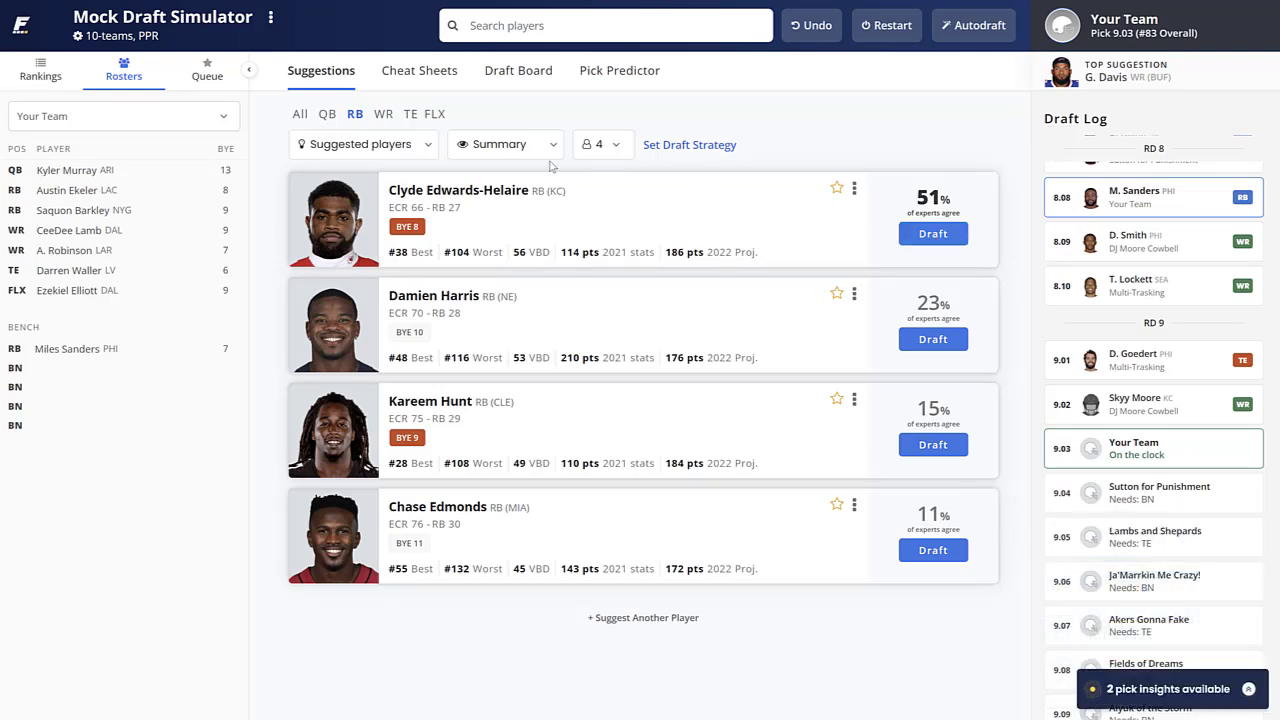
# Compare the wide receiver suggestions with the draft board and cheat sheets, and draft Gabriel Davis with pick 9.03
pyautogui.click(383, 114)
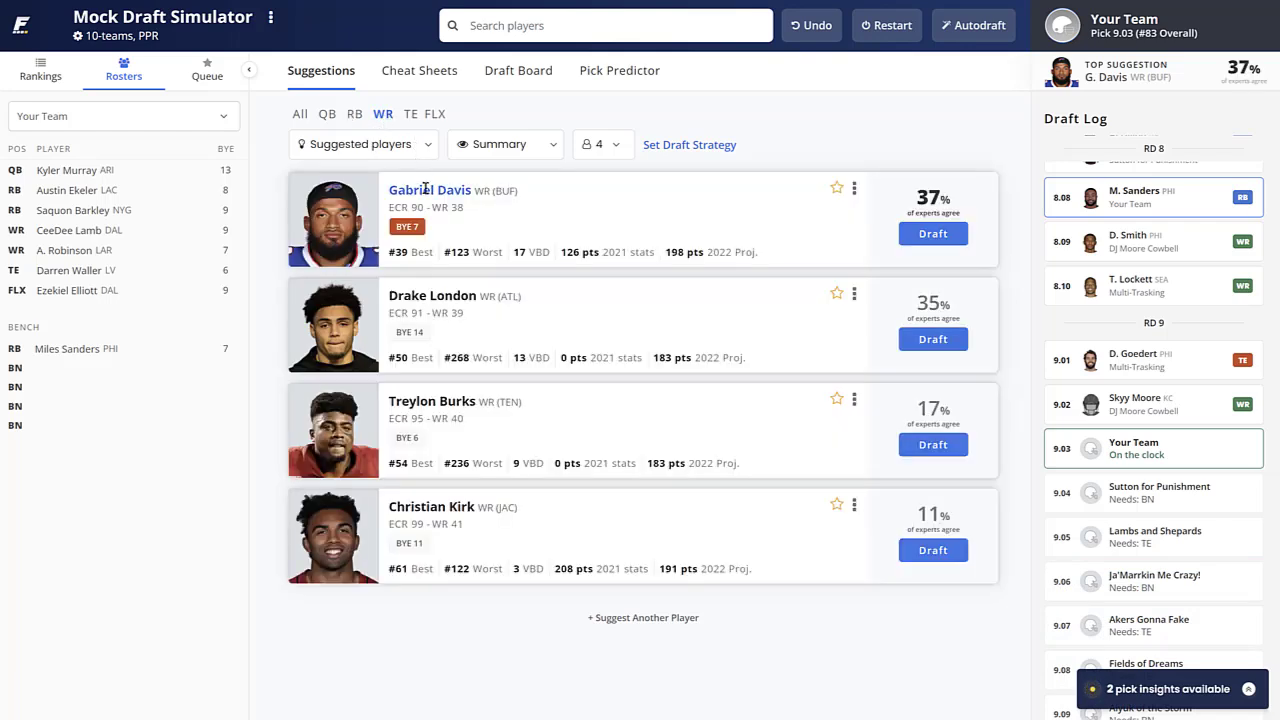
pyautogui.click(536, 80)
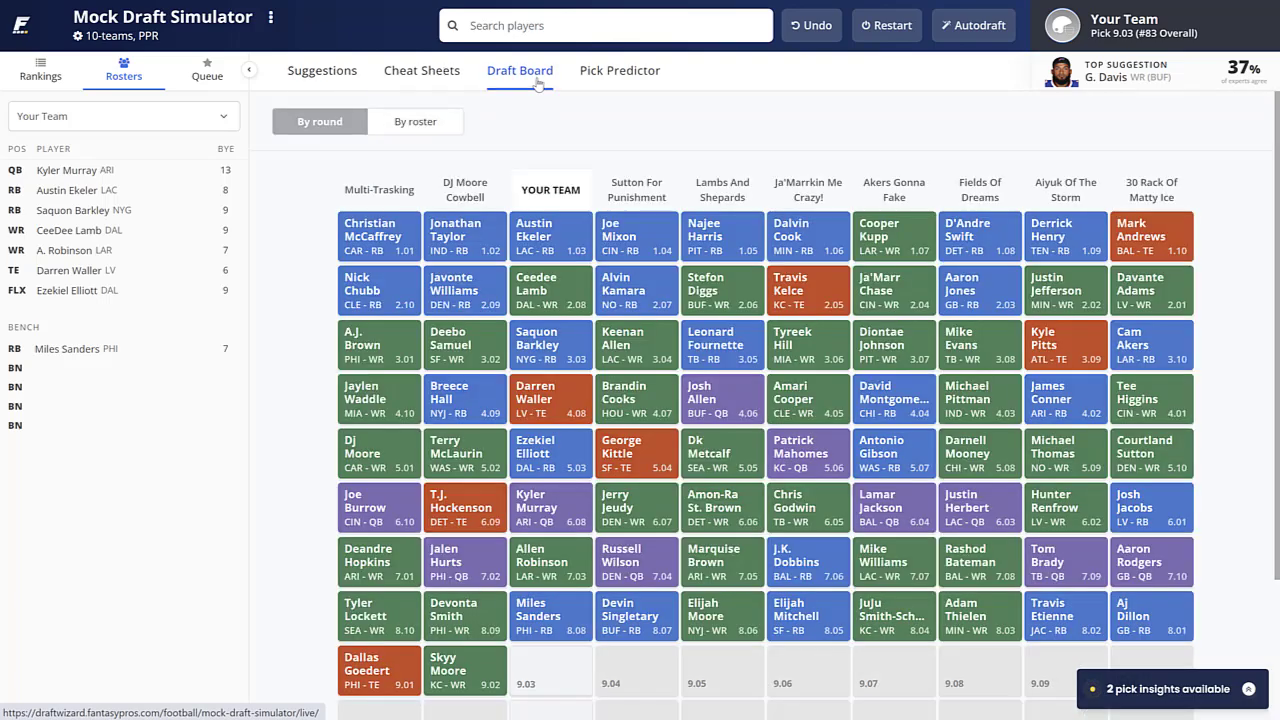
pyautogui.click(459, 80)
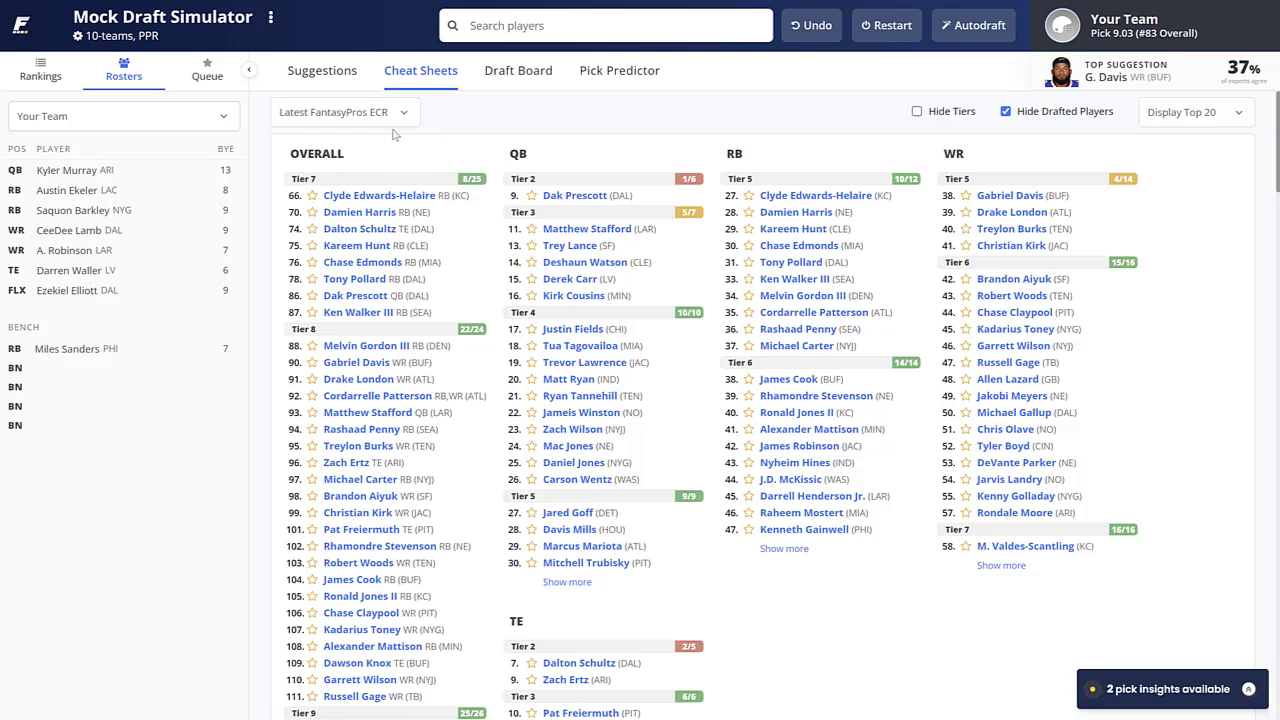
pyautogui.click(323, 78)
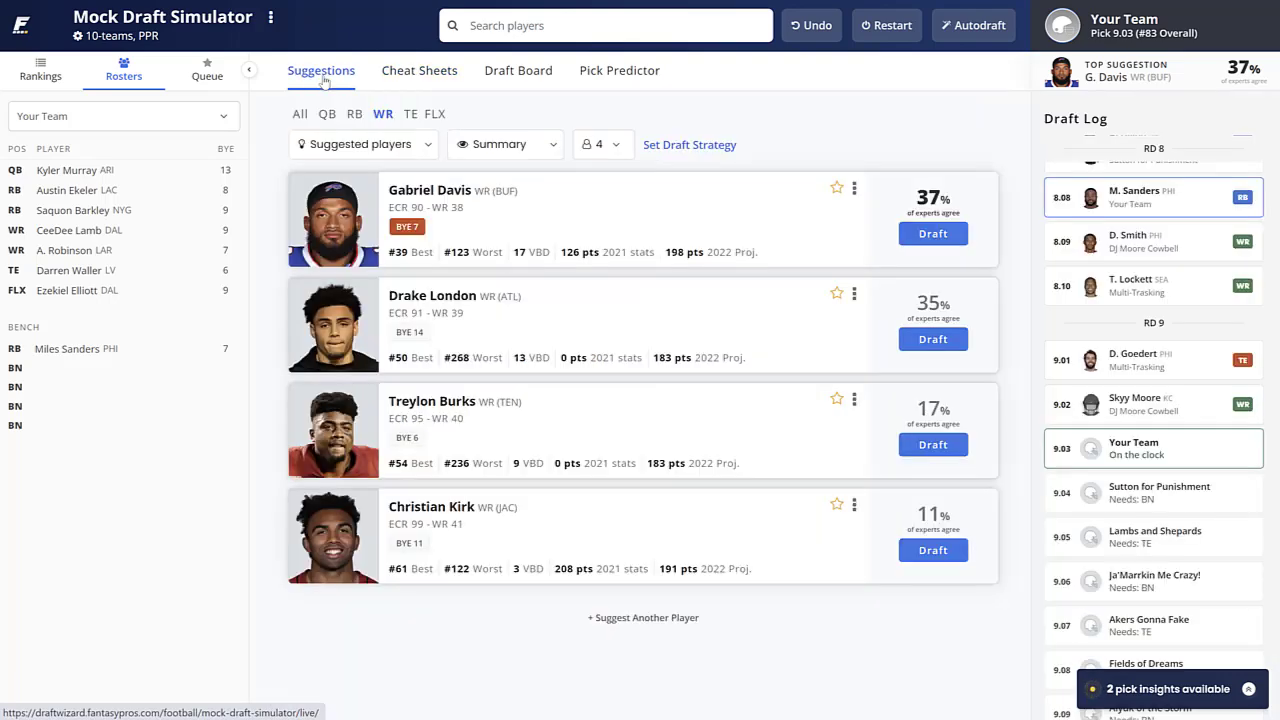
pyautogui.click(918, 242)
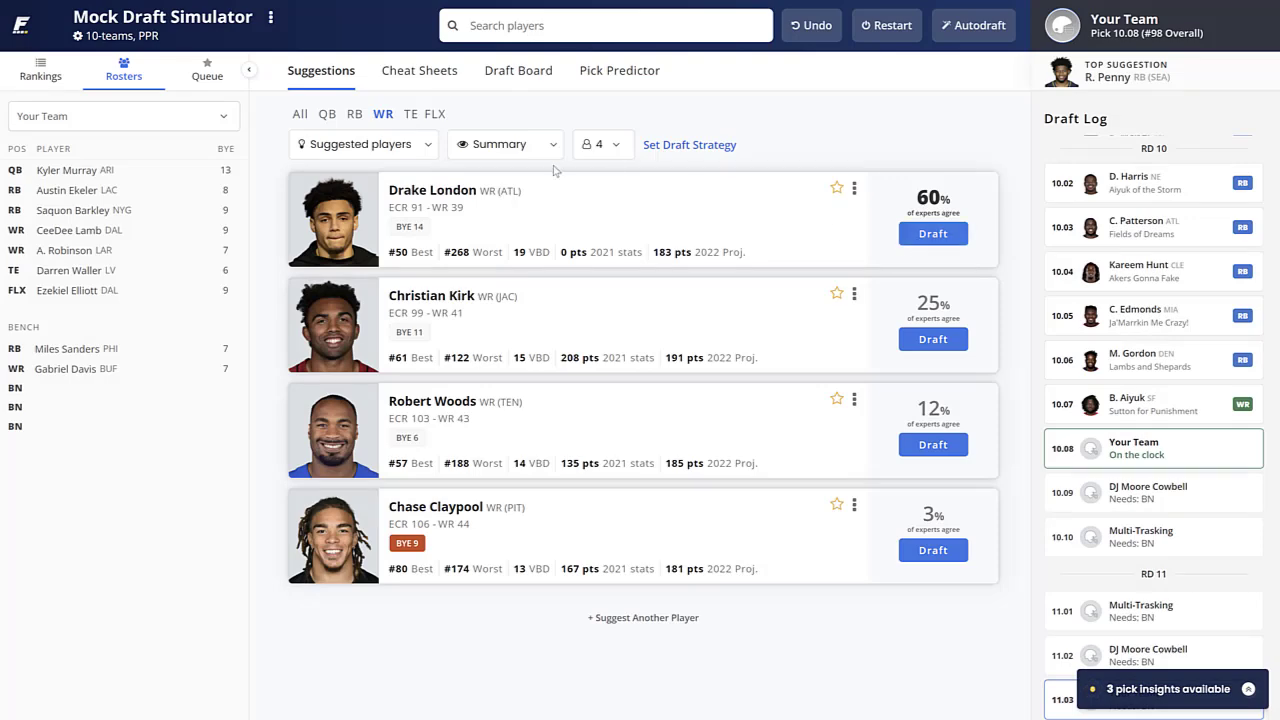
# Check the remaining players in the cheat sheets, and draft Allen Lazard from the wide receiver suggestions with pick 10.08
pyautogui.click(428, 84)
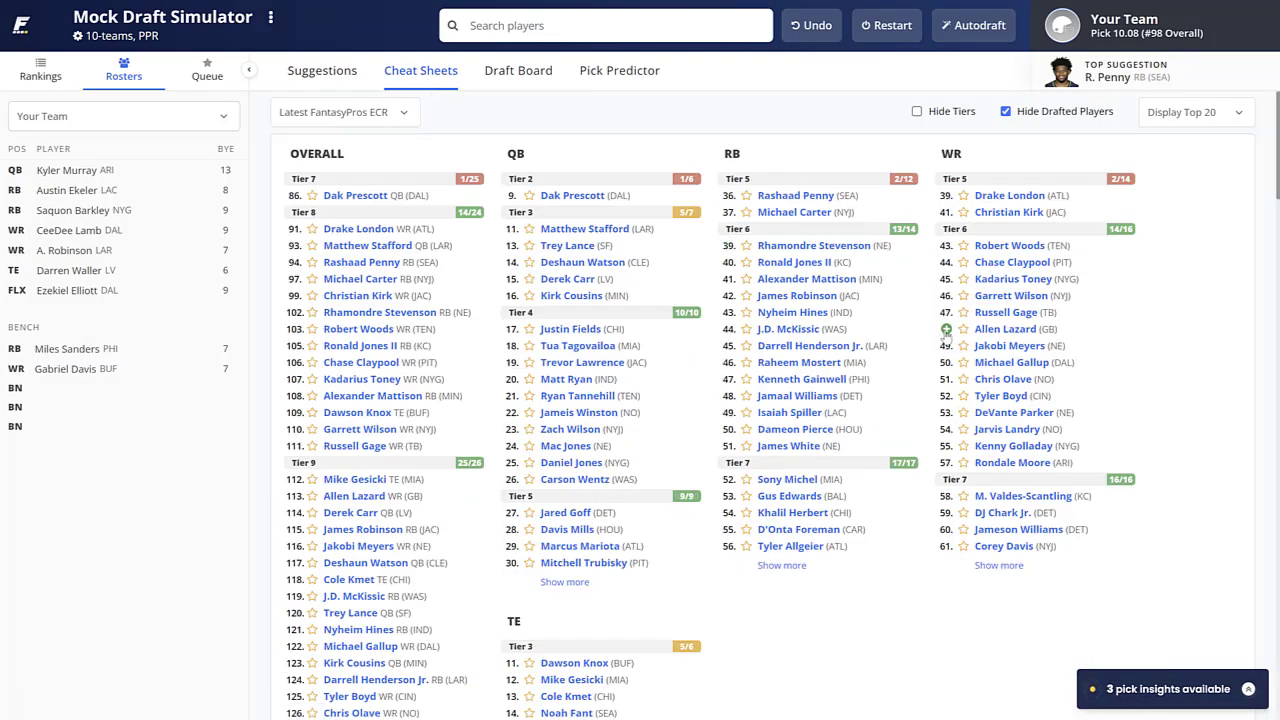
pyautogui.click(330, 72)
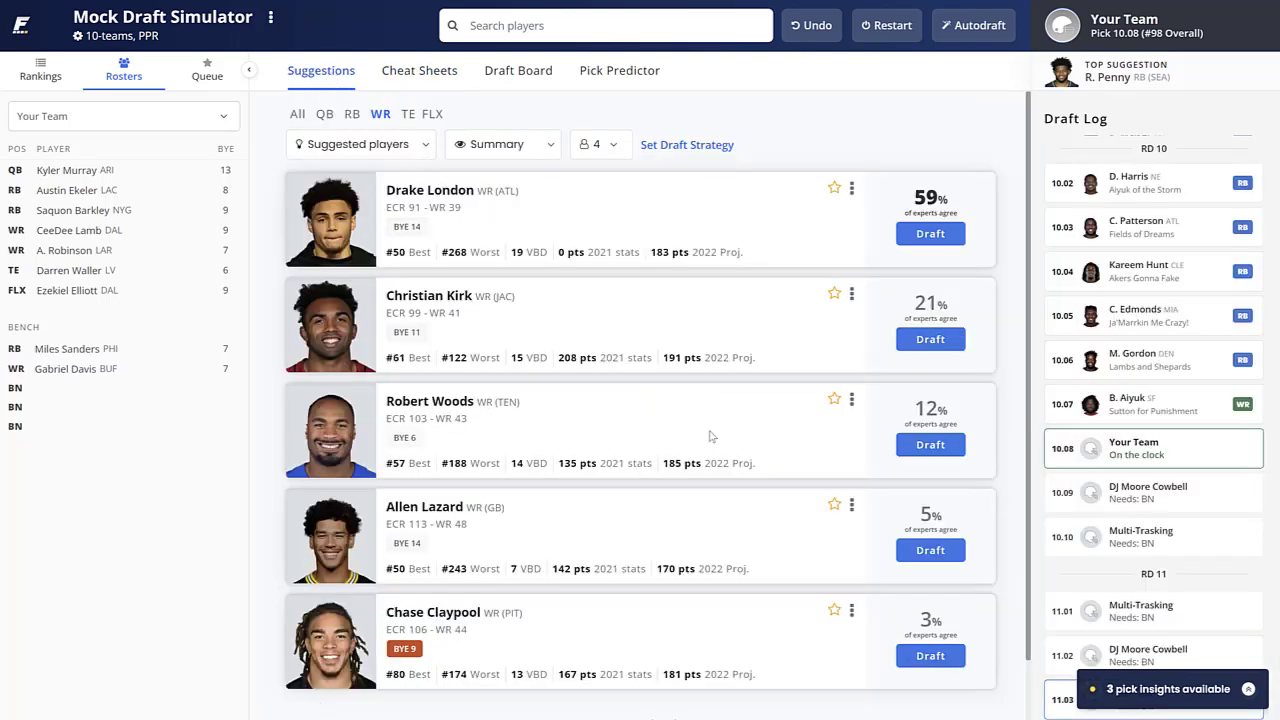
pyautogui.click(930, 550)
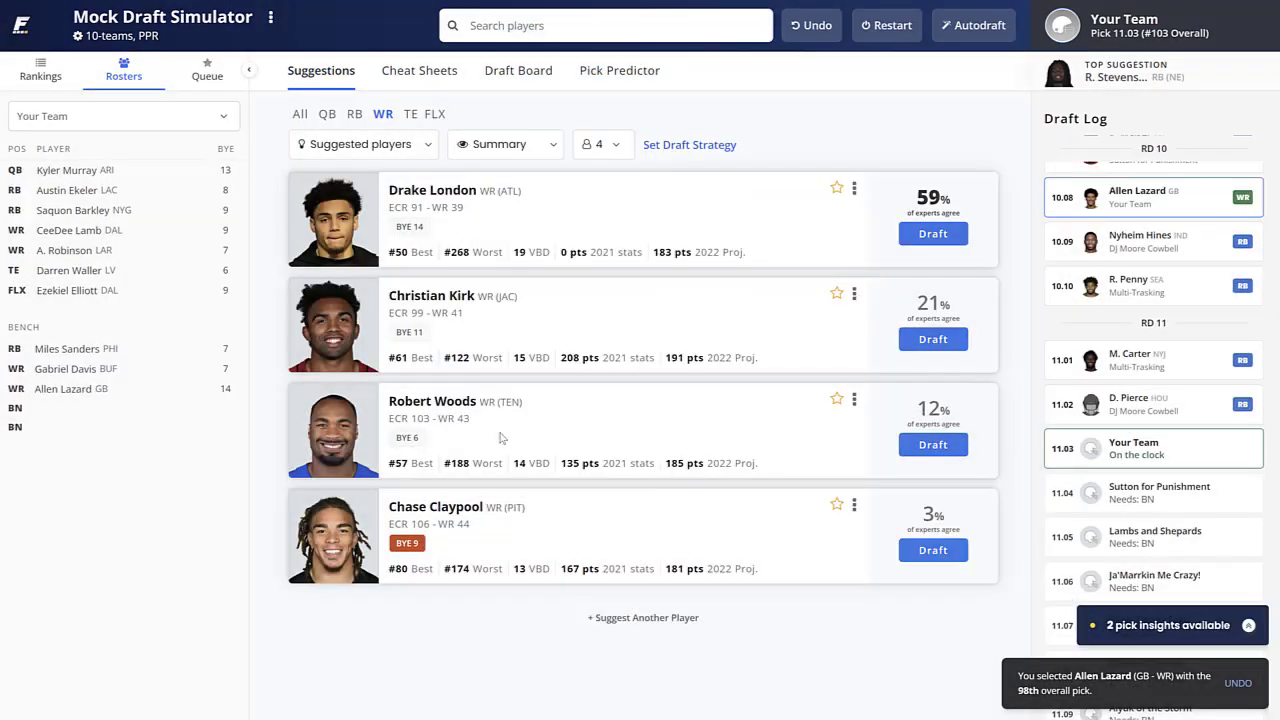
# Compare the running back suggestions with the draft board and cheat sheets, and draft Isaiah Spiller with pick 11.03
pyautogui.click(353, 114)
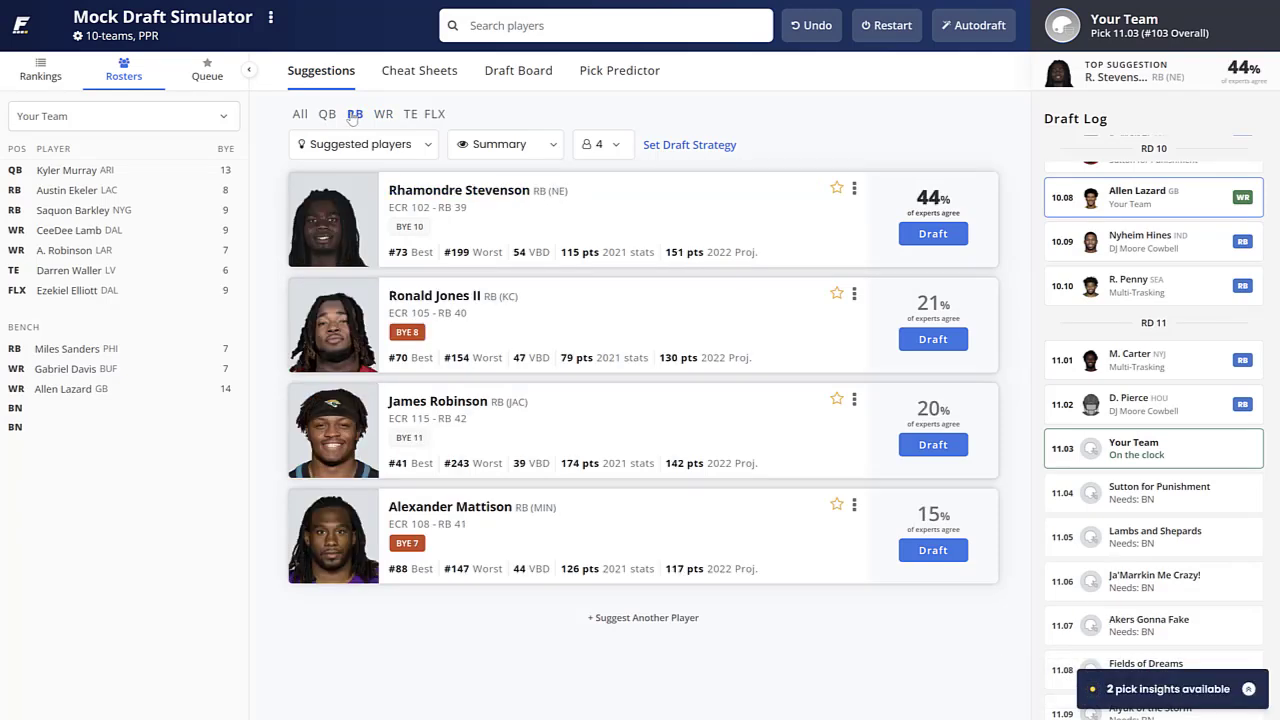
pyautogui.click(520, 72)
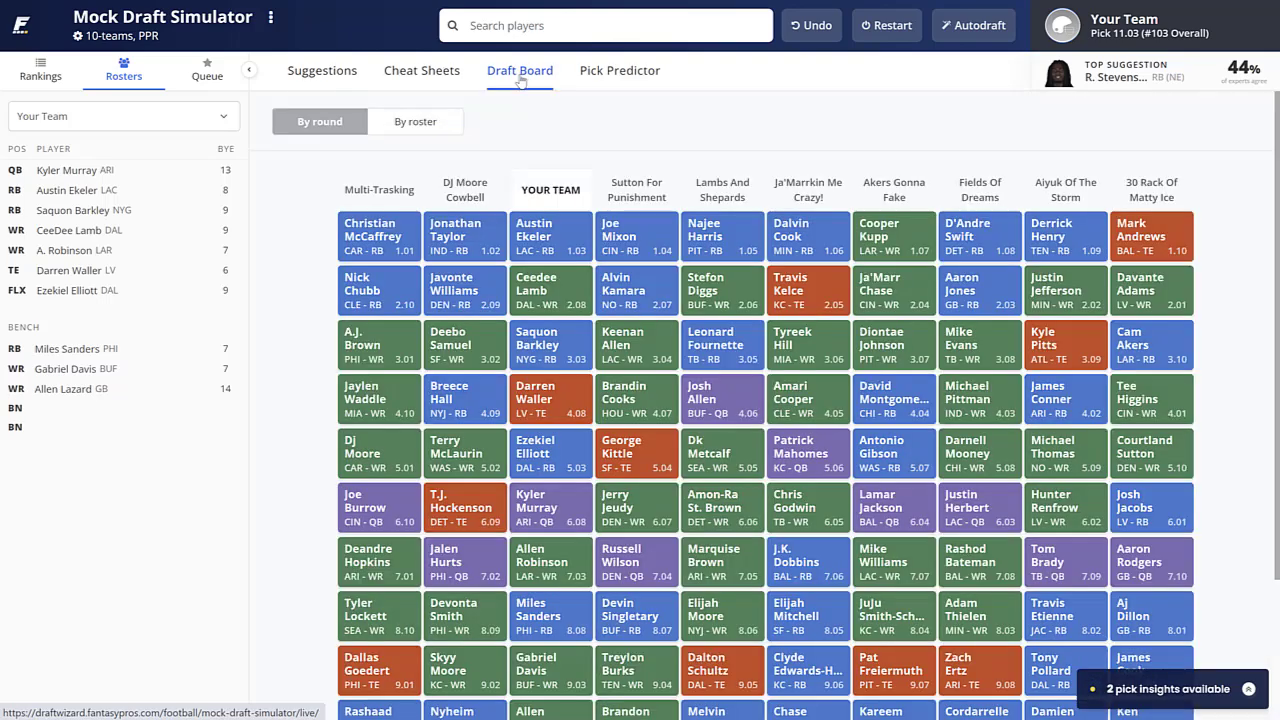
pyautogui.click(421, 72)
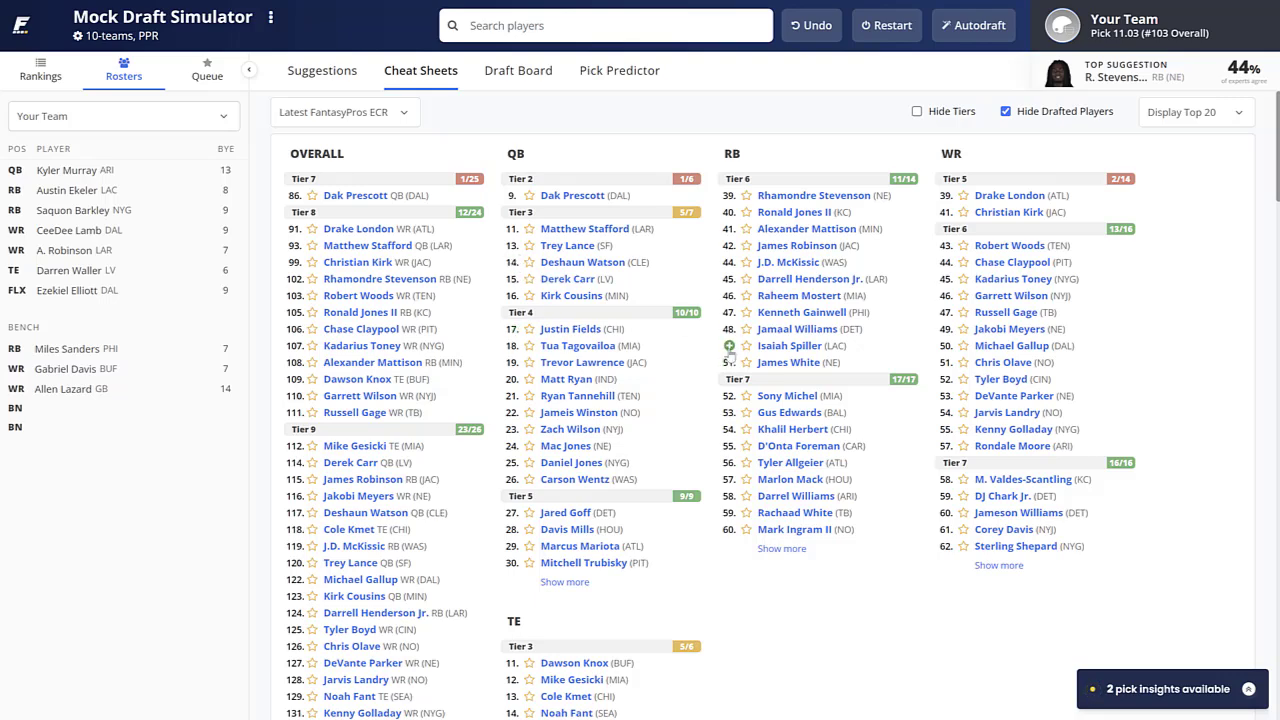
pyautogui.click(309, 82)
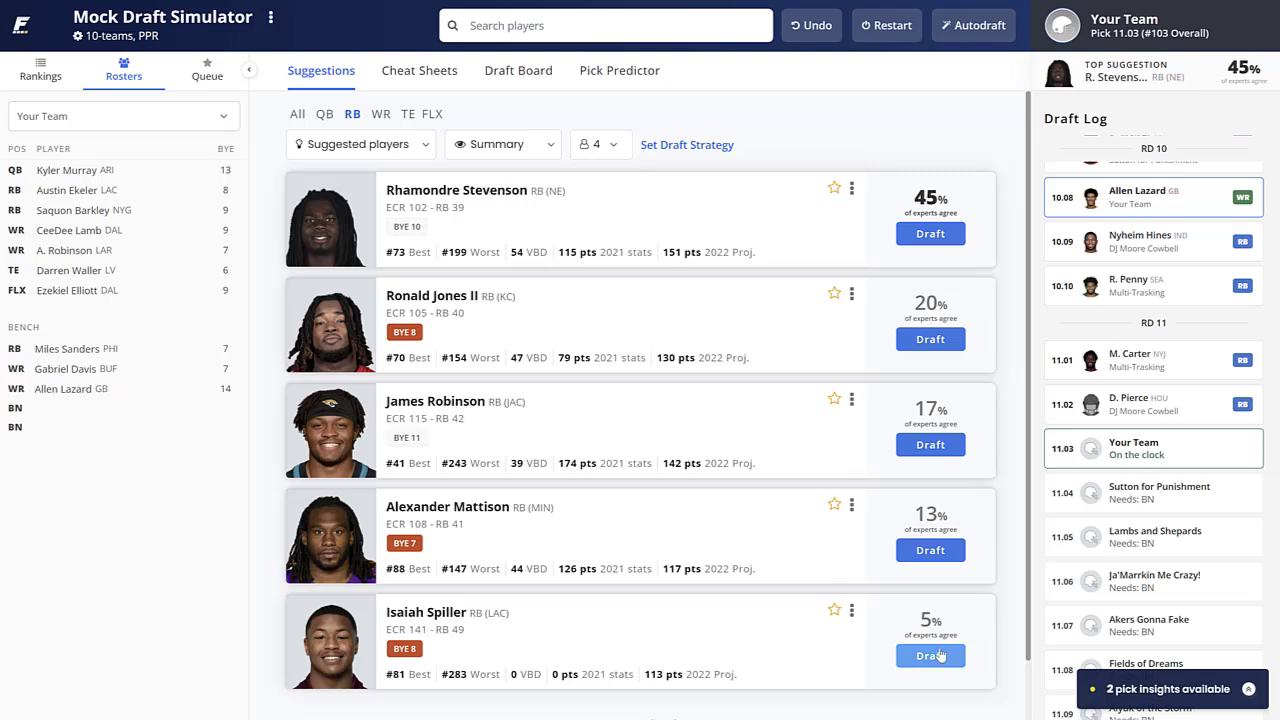
pyautogui.click(930, 655)
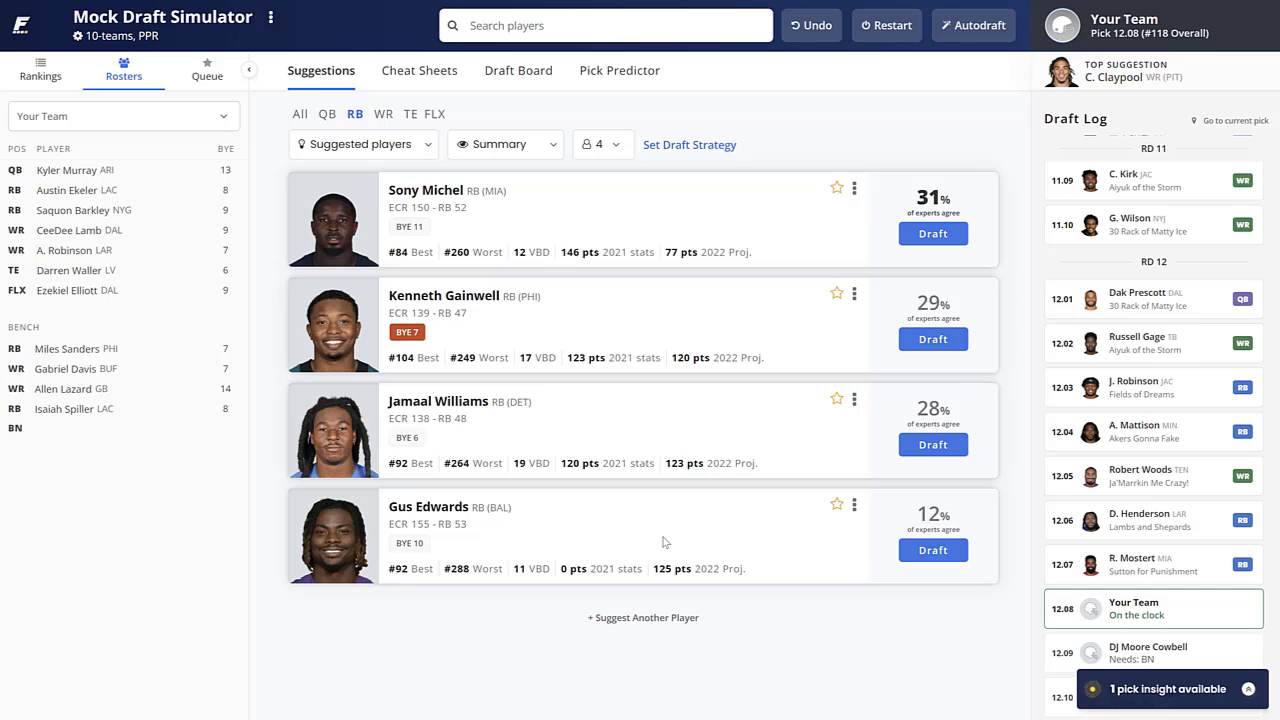
# Review the wide receiver suggestions, draft board and cheat sheets, and draft Matthew Stafford from the quarterback suggestions with pick 12.08
pyautogui.click(385, 117)
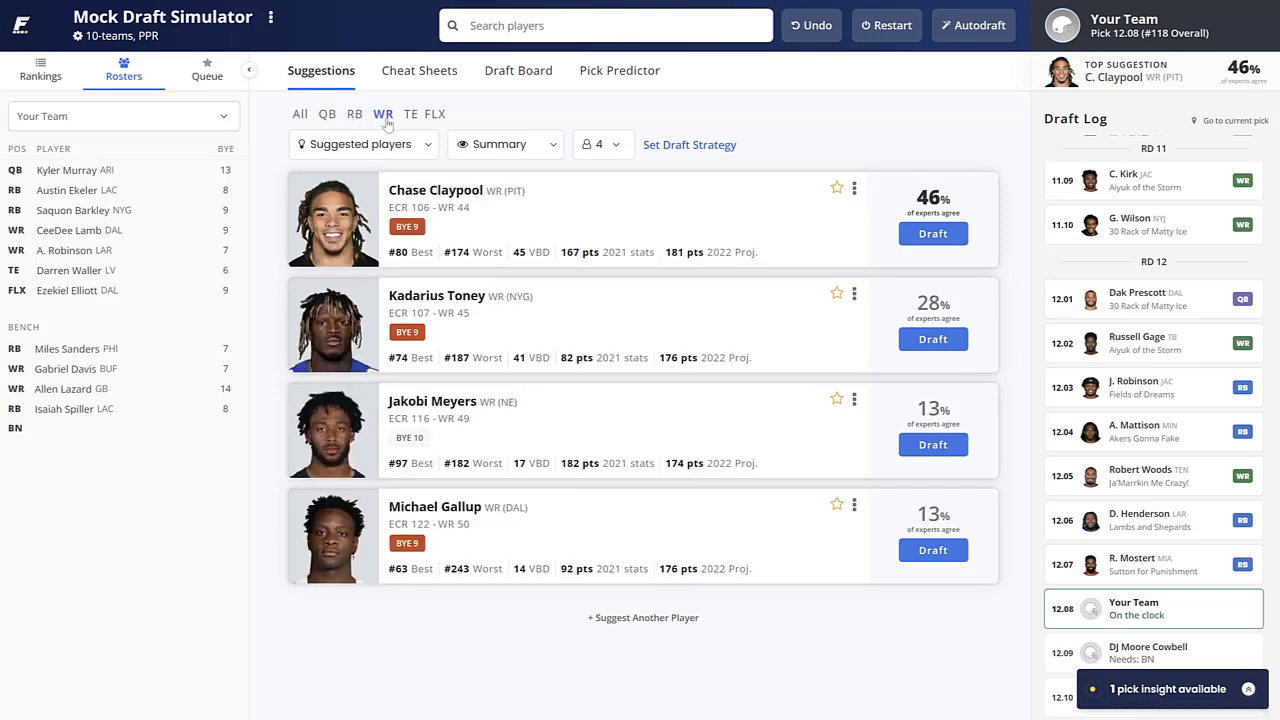
pyautogui.click(538, 74)
pyautogui.click(436, 80)
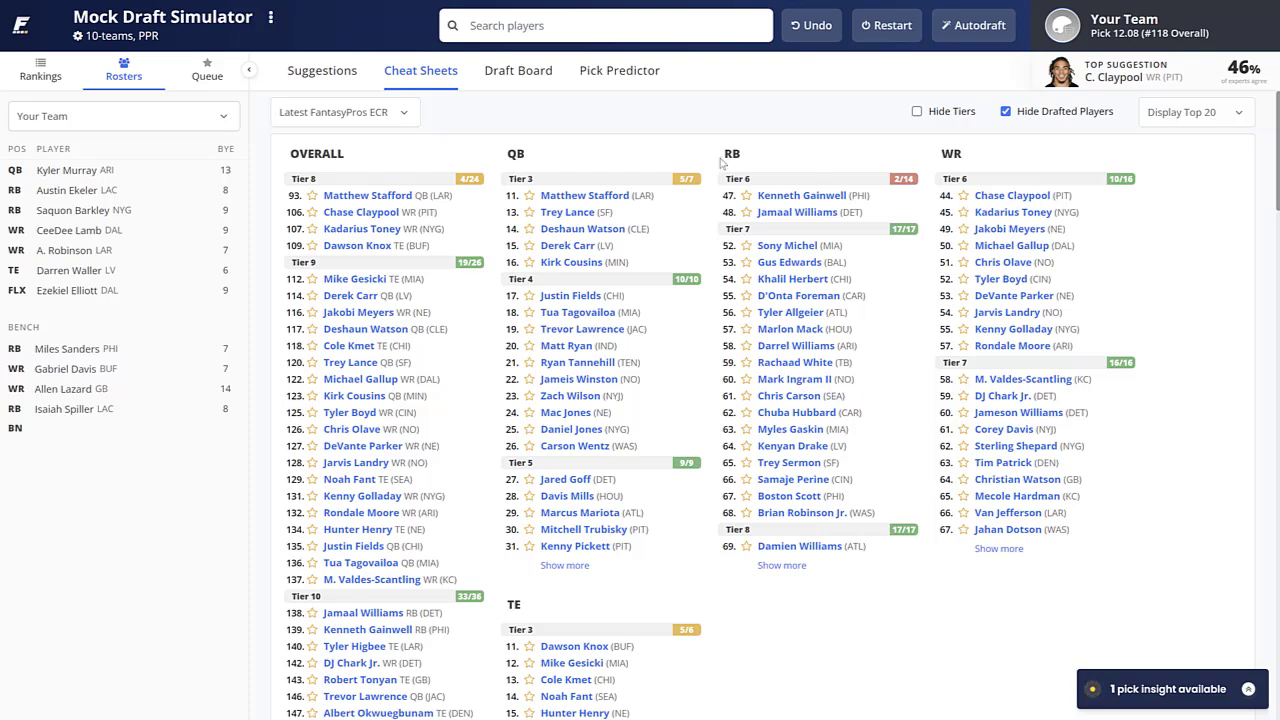
pyautogui.click(350, 72)
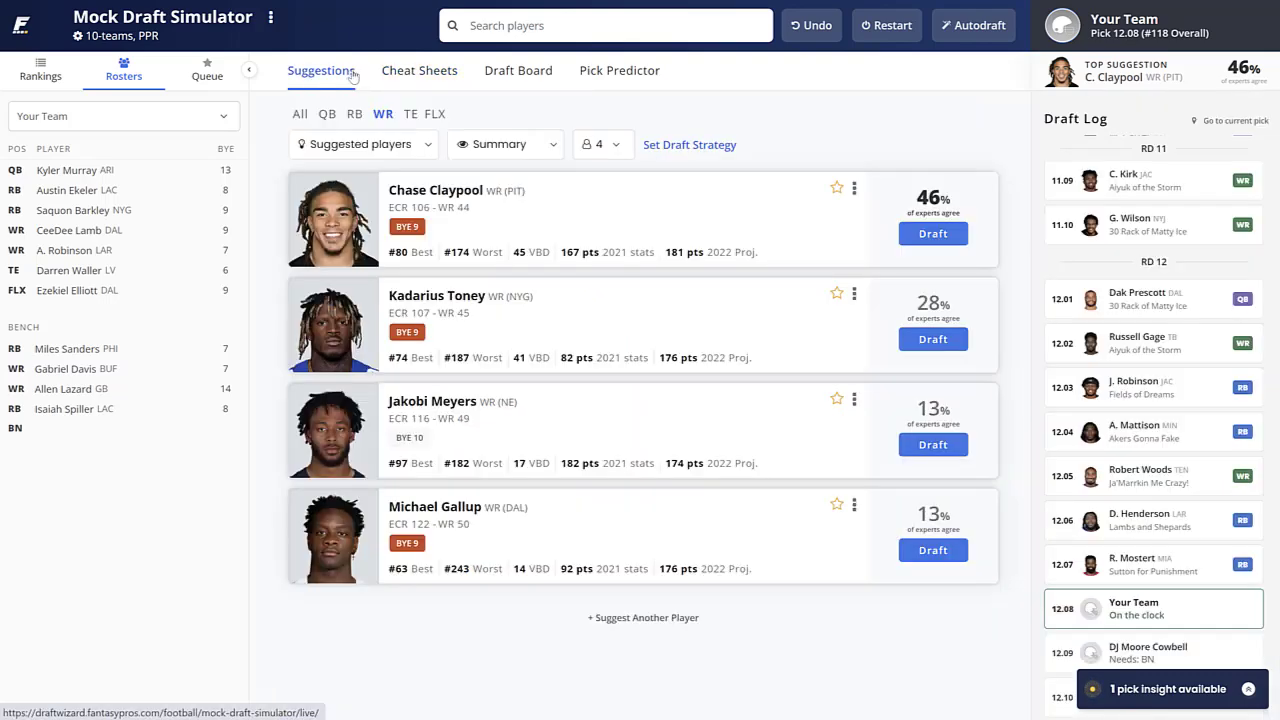
pyautogui.click(327, 114)
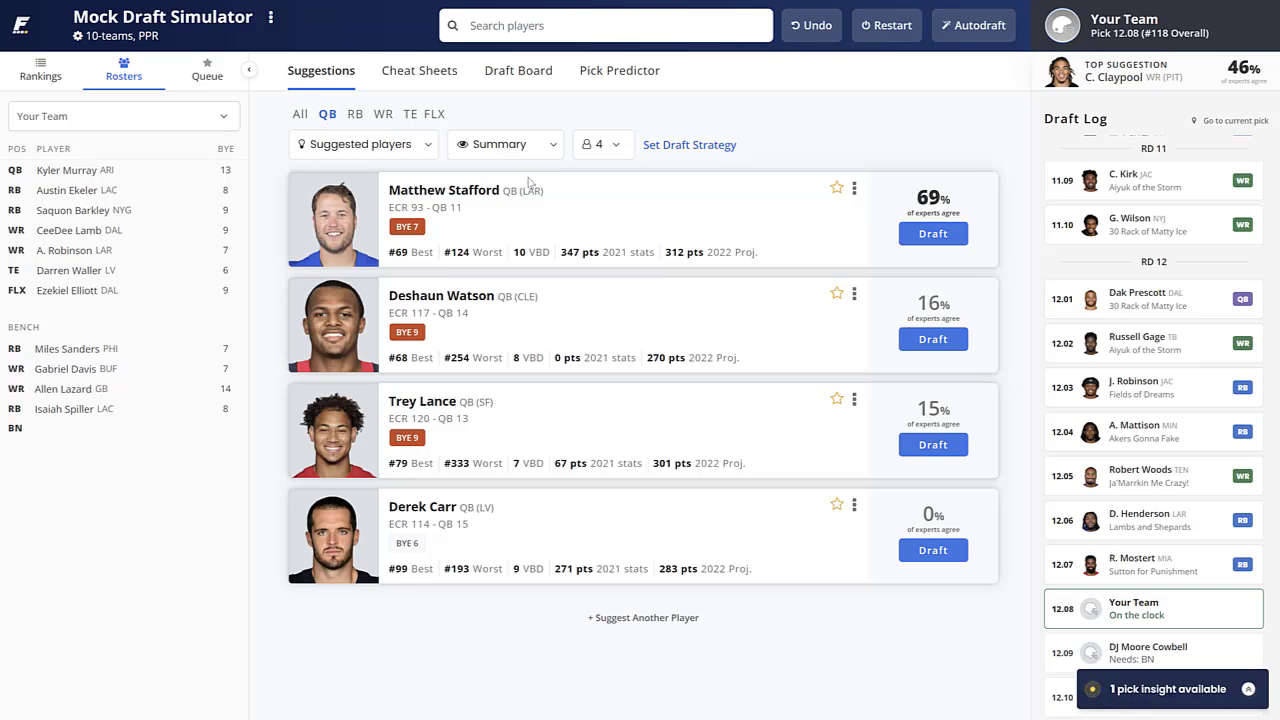
pyautogui.click(934, 233)
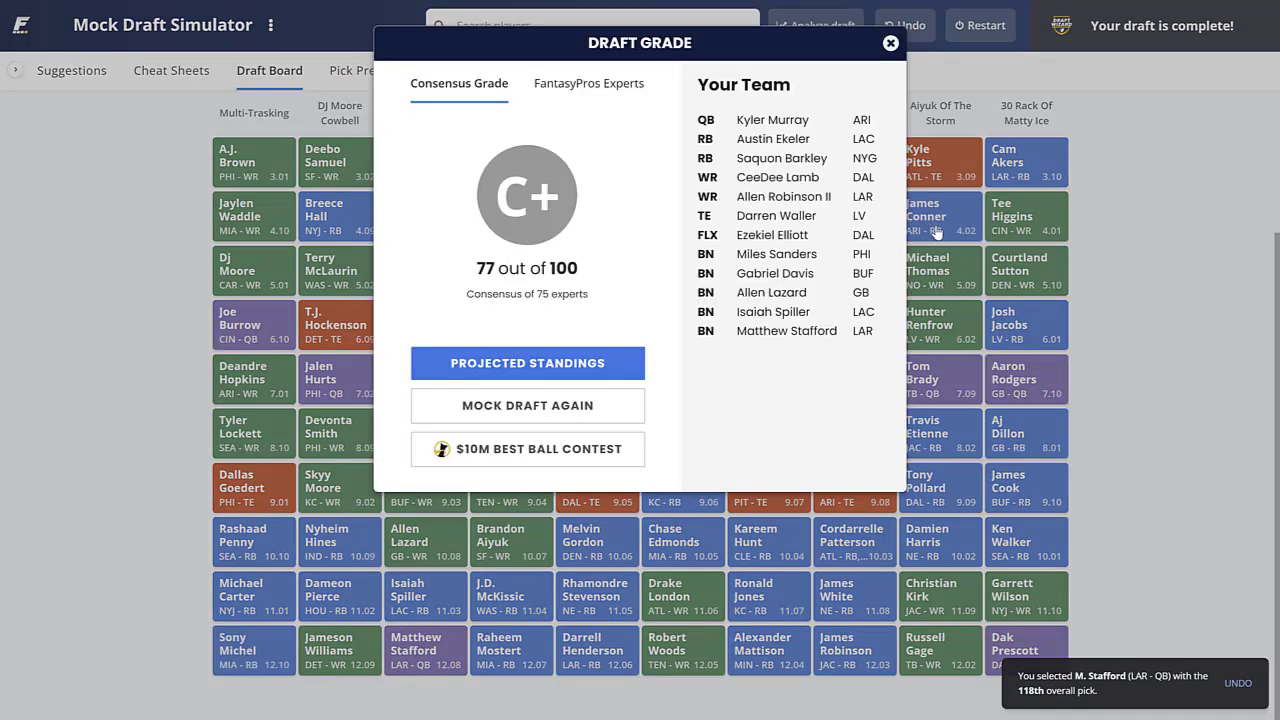